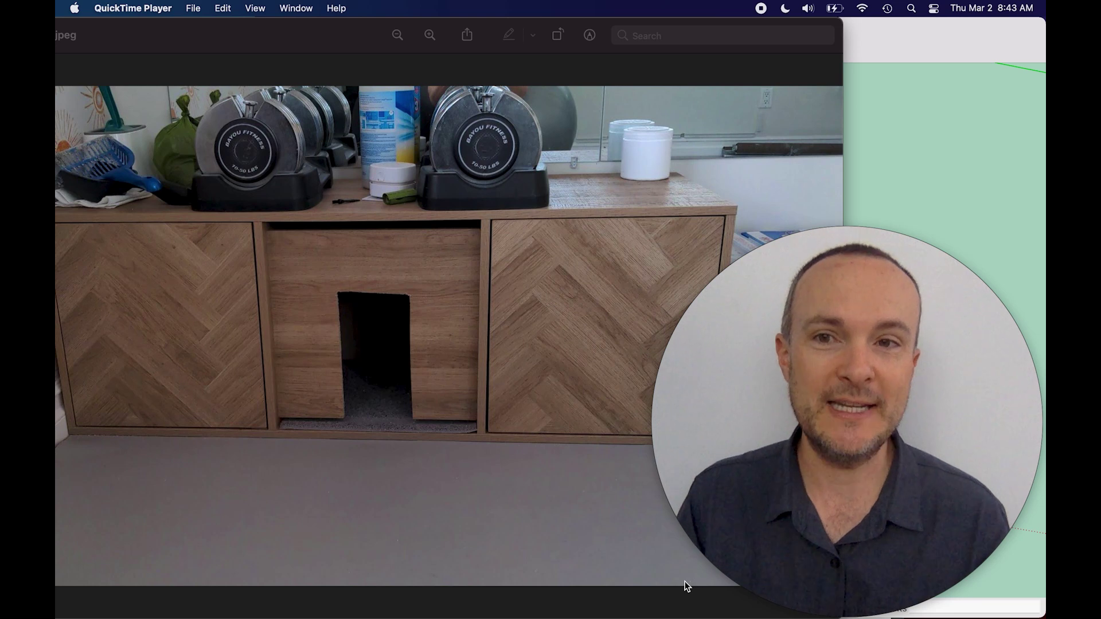
# Bring up the LITTER BOX model and select the box group to read its 7.1111 ft³ volume.
pyautogui.click(1023, 172)
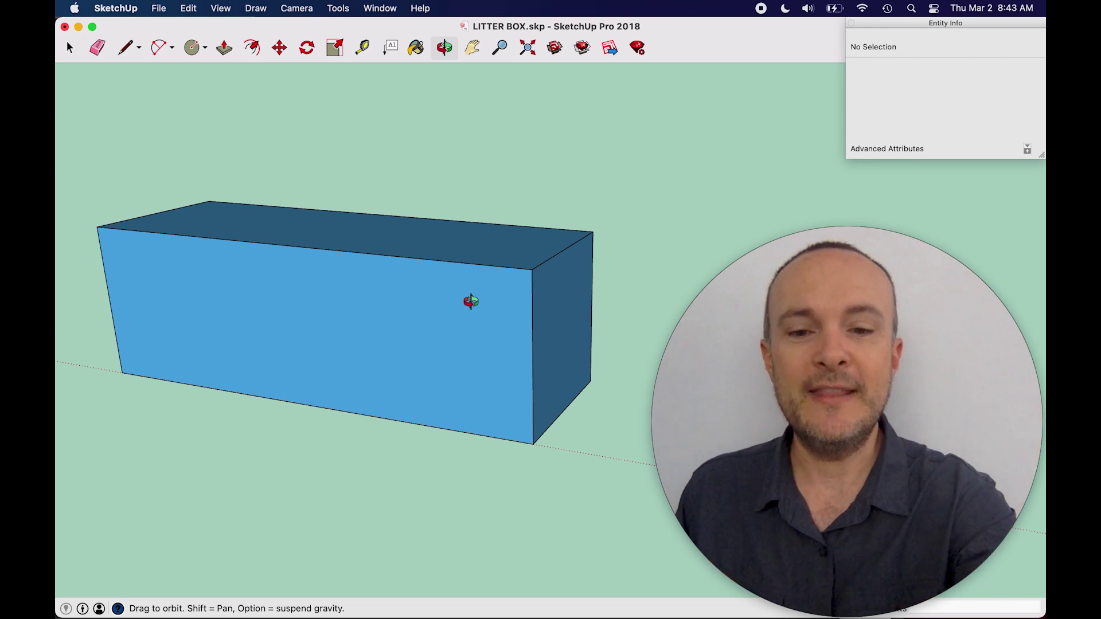
pyautogui.press('space')
pyautogui.click(434, 346)
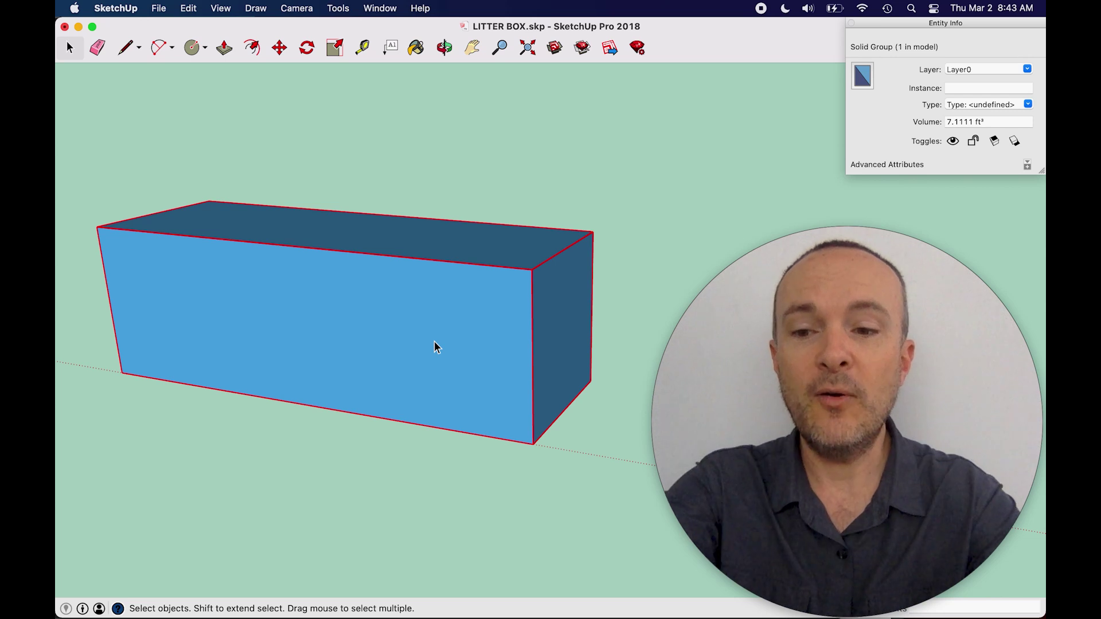
pyautogui.press('super+Tab')
pyautogui.press('super+Tab')
pyautogui.press('super+Tab')
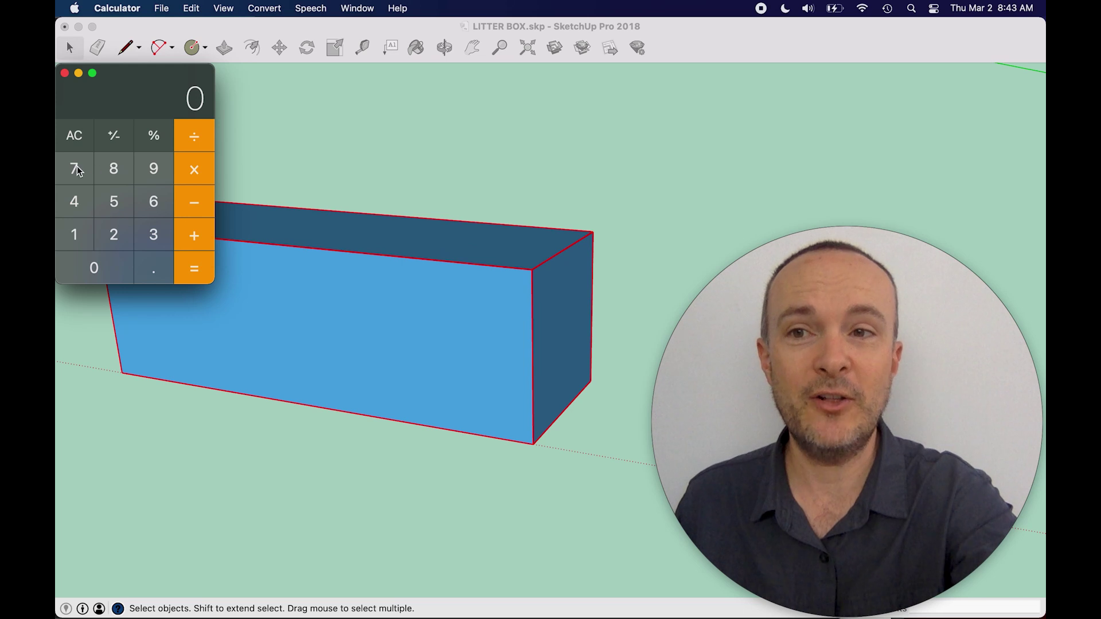
# Compute 7.1 ÷ 60 on the Calculator keypad, giving 0.118333.
pyautogui.click(77, 170)
pyautogui.click(151, 275)
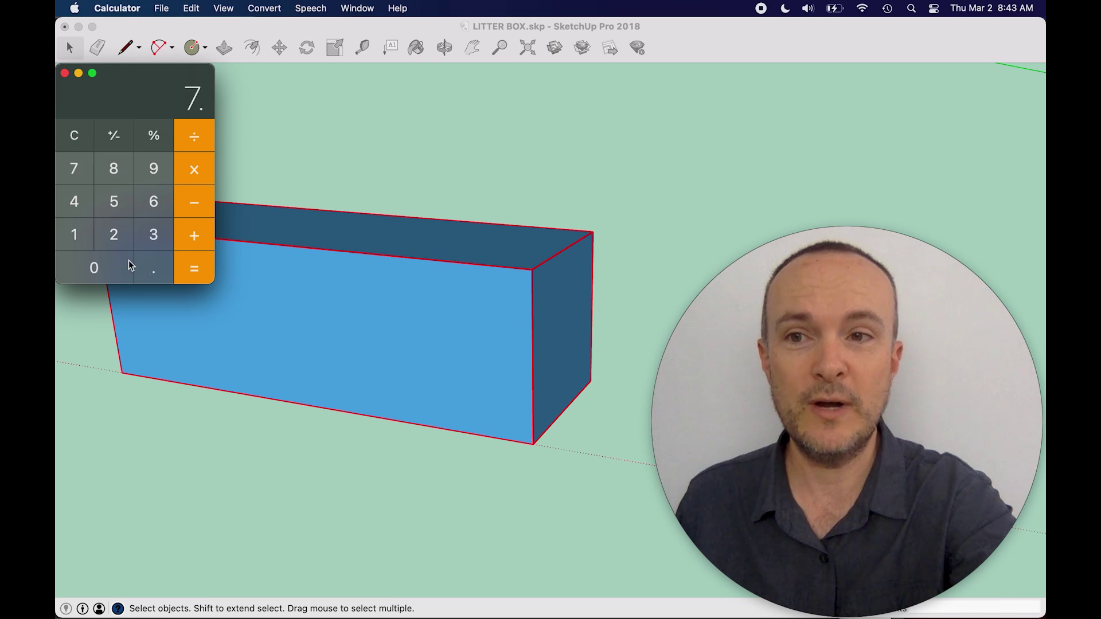
pyautogui.click(81, 239)
pyautogui.click(154, 214)
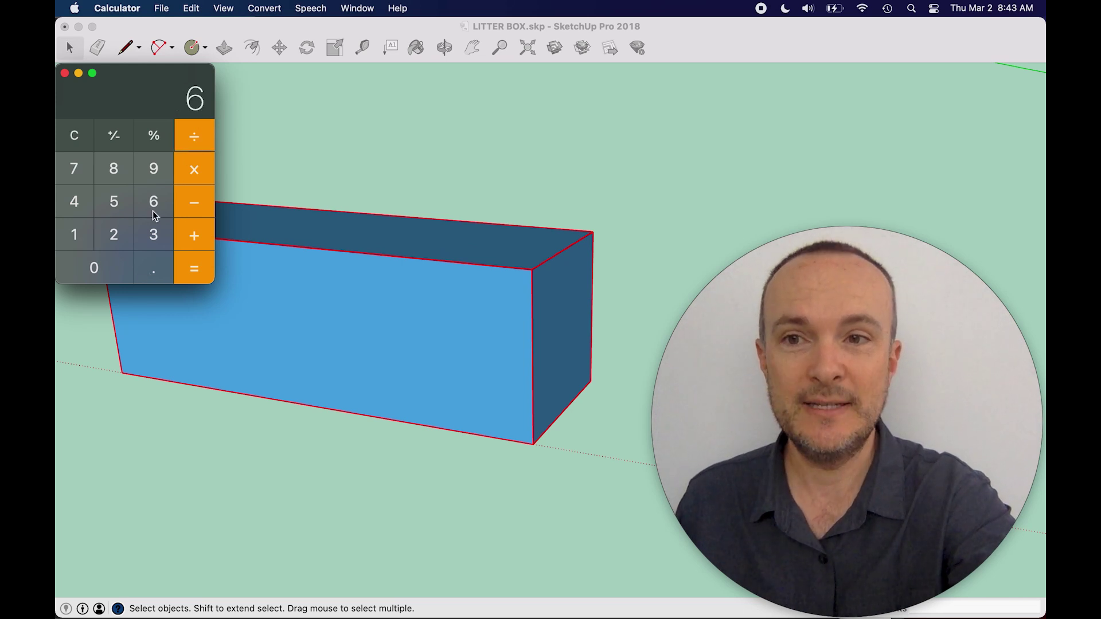
pyautogui.click(101, 269)
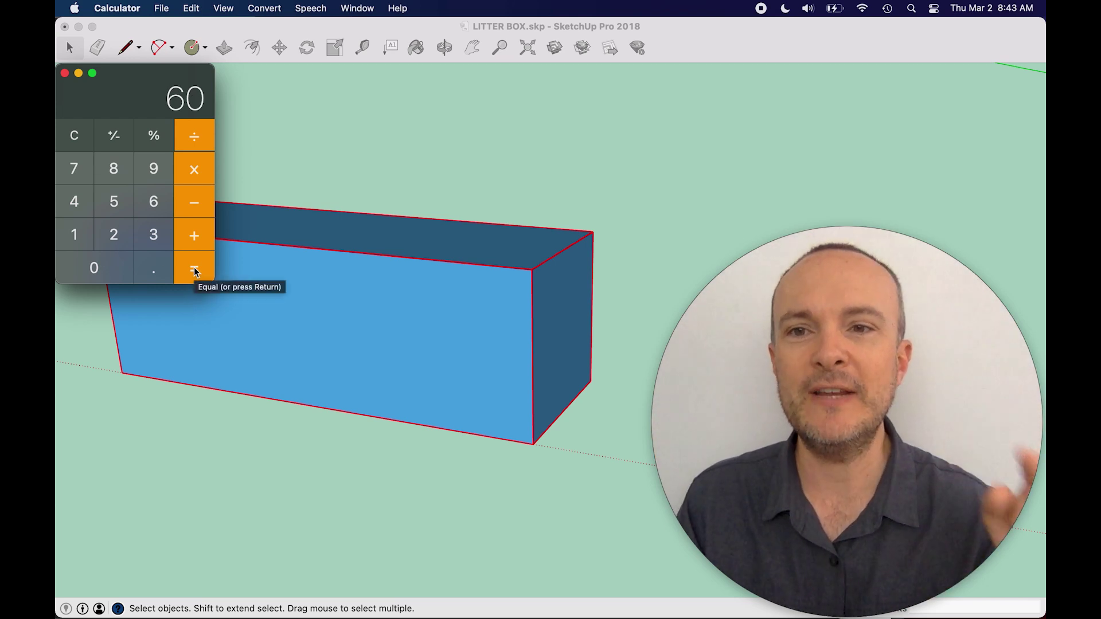
pyautogui.click(196, 272)
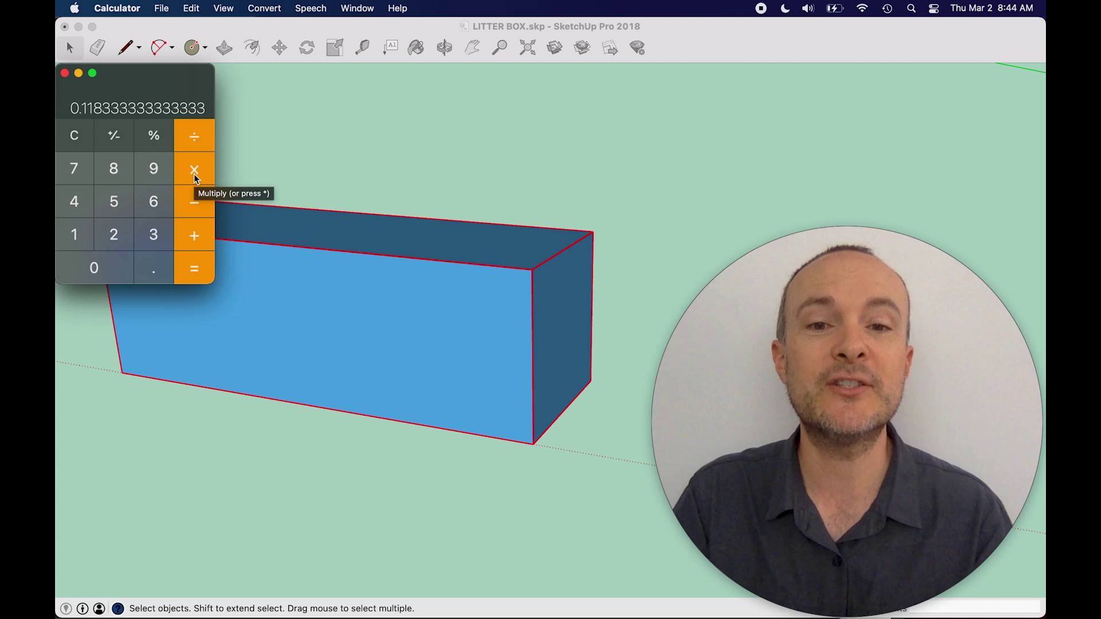
# Clear the calculator and compute 50 ÷ 0.12, giving 416.667.
pyautogui.click(76, 137)
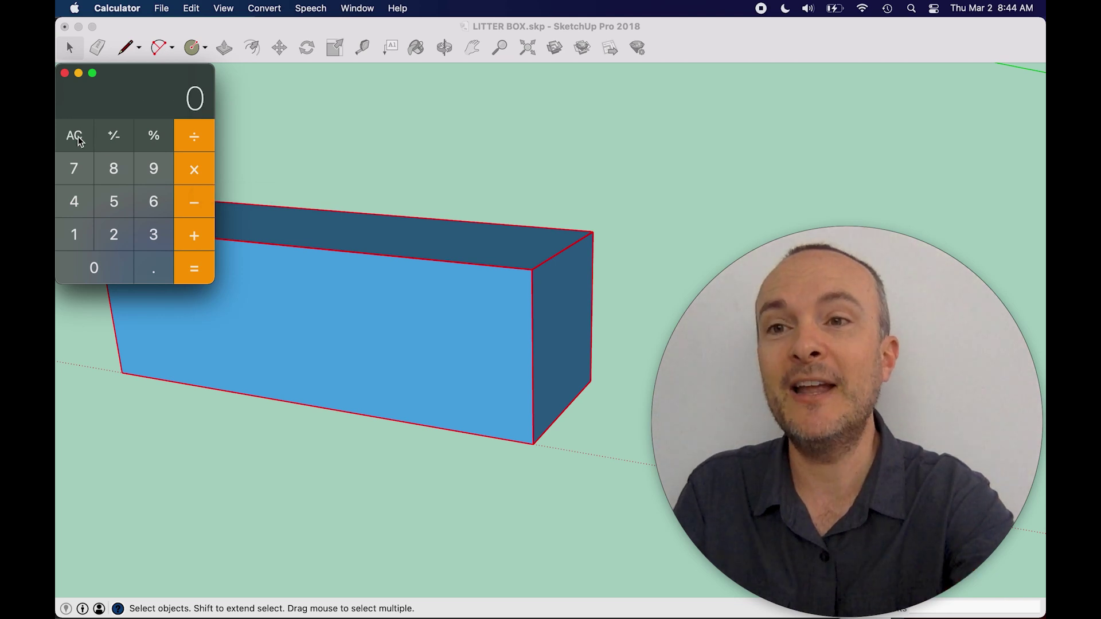
pyautogui.click(115, 201)
pyautogui.click(108, 276)
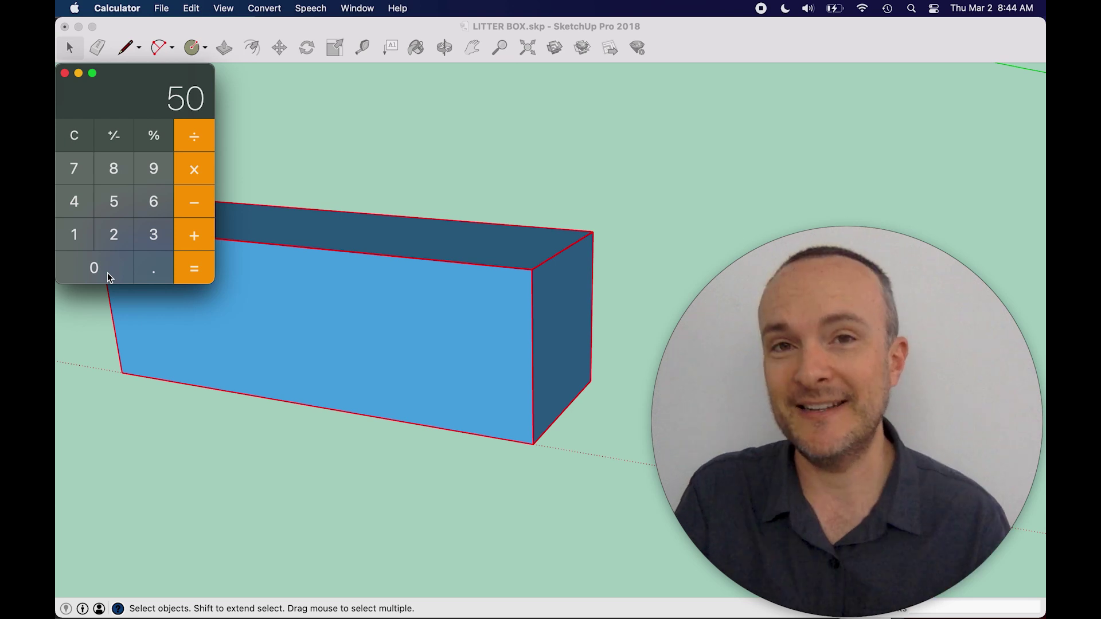
pyautogui.click(196, 140)
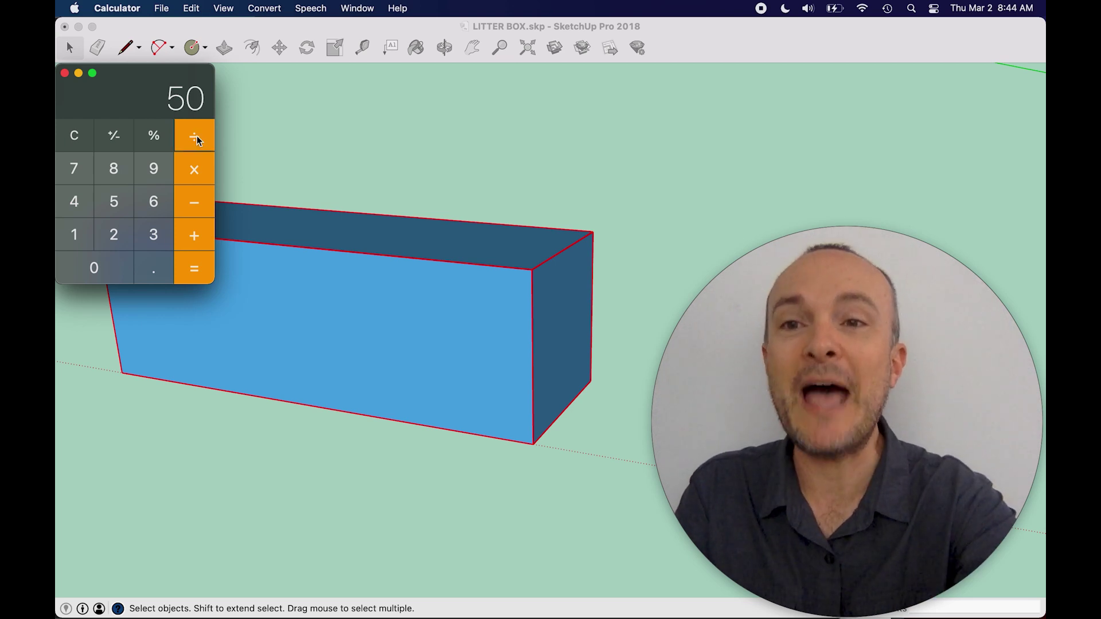
pyautogui.click(155, 275)
pyautogui.click(77, 238)
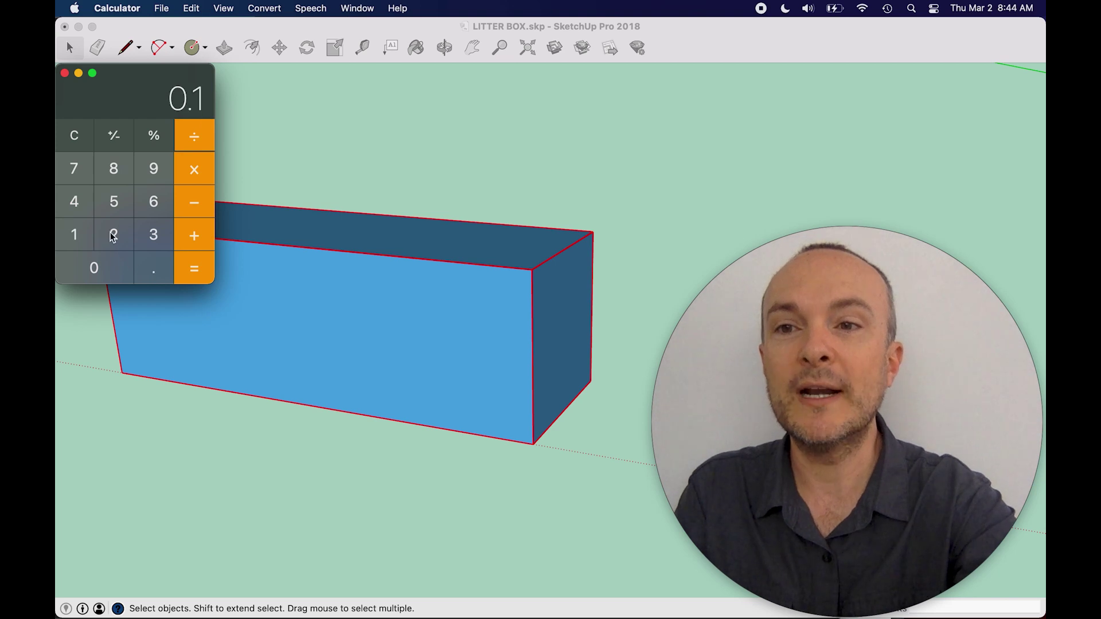
pyautogui.click(113, 236)
pyautogui.click(193, 272)
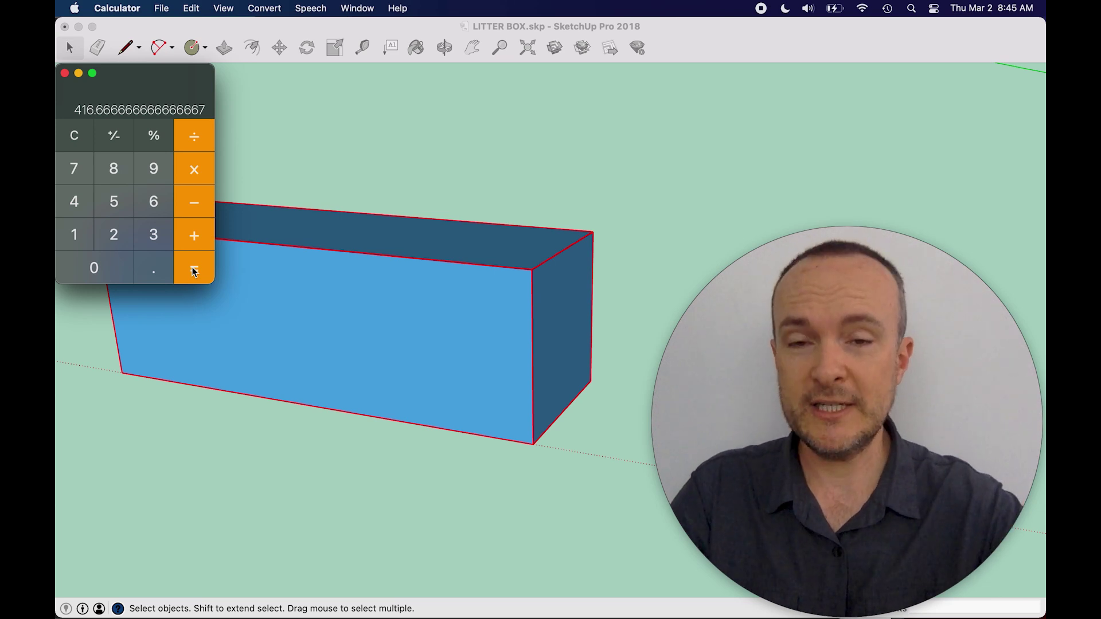
# Cycle through the Preview cabinet photo and SketchUp model, ending with Calculator in front.
pyautogui.press('super+Tab')
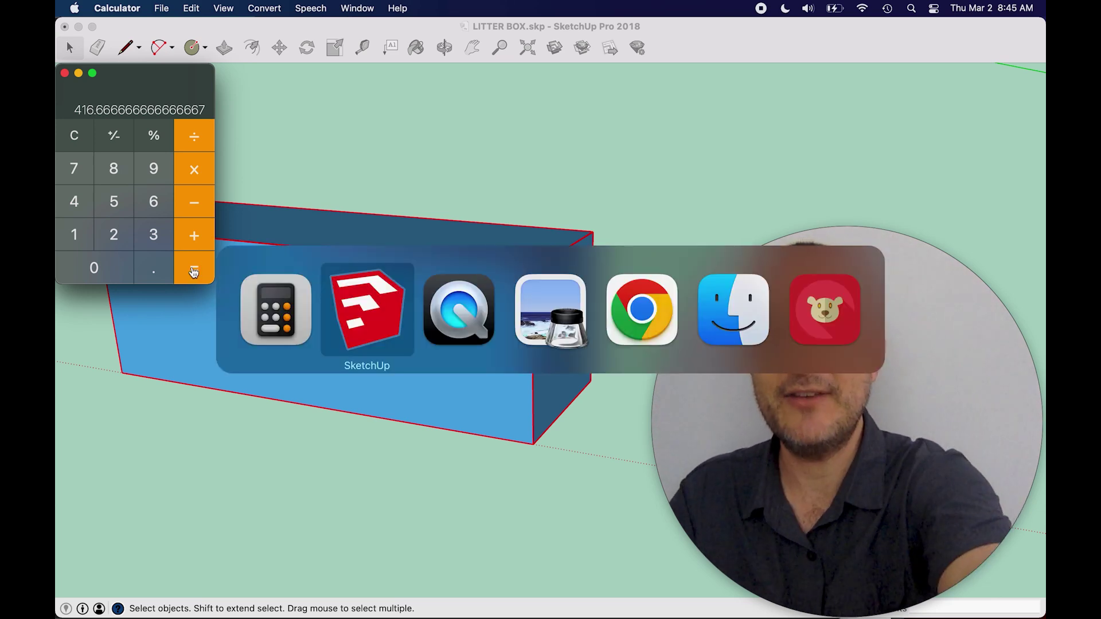
pyautogui.press('super+Tab')
pyautogui.press('super+Tab')
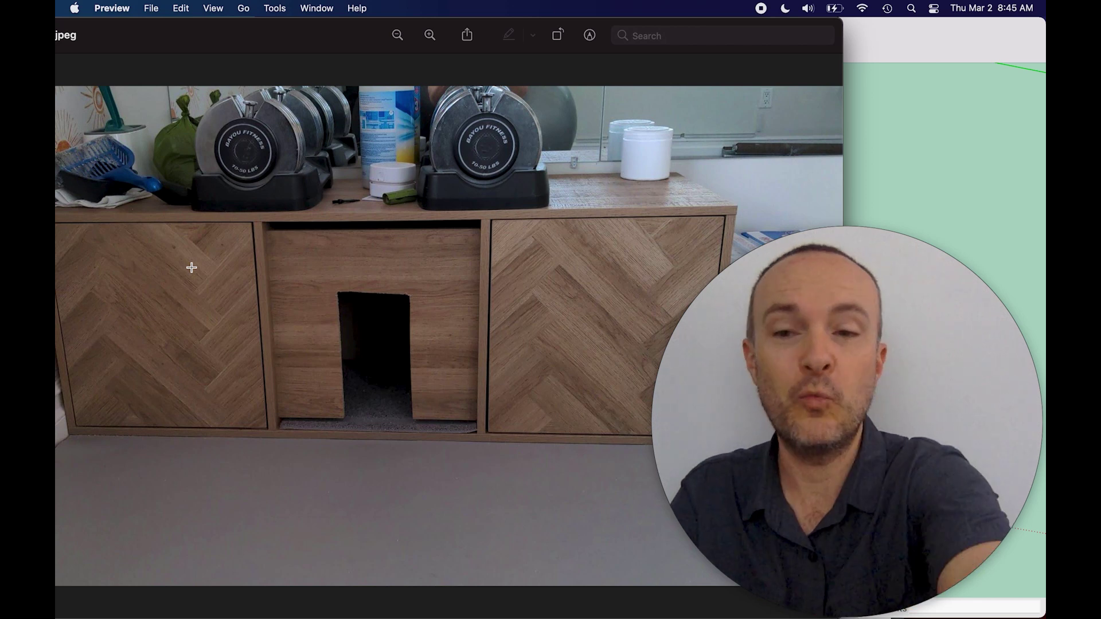
pyautogui.press('super+Tab')
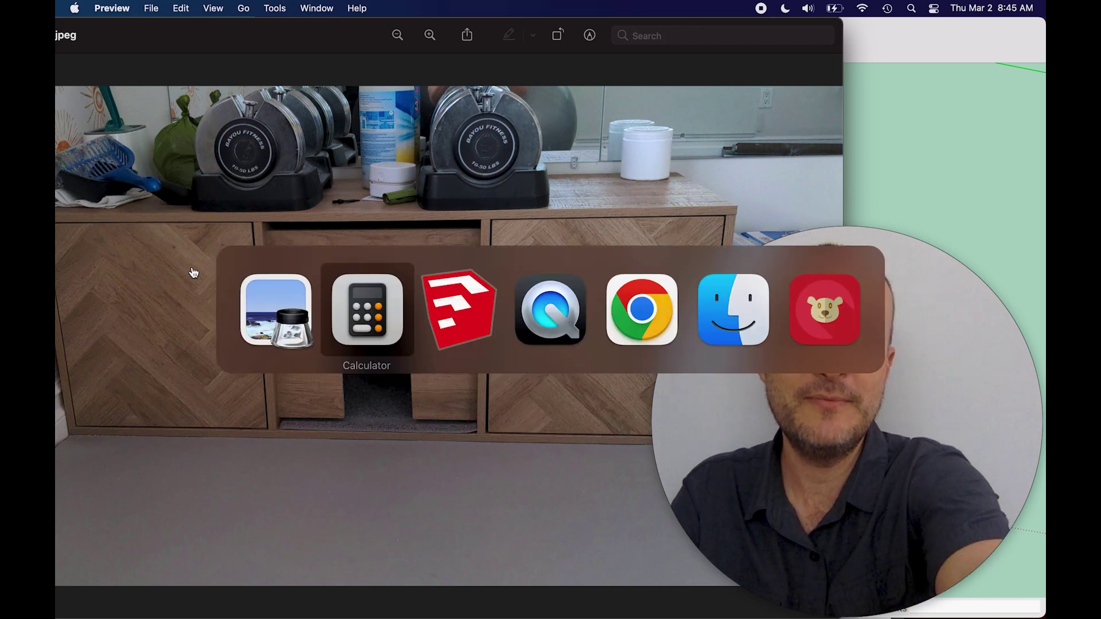
pyautogui.press('super+Tab')
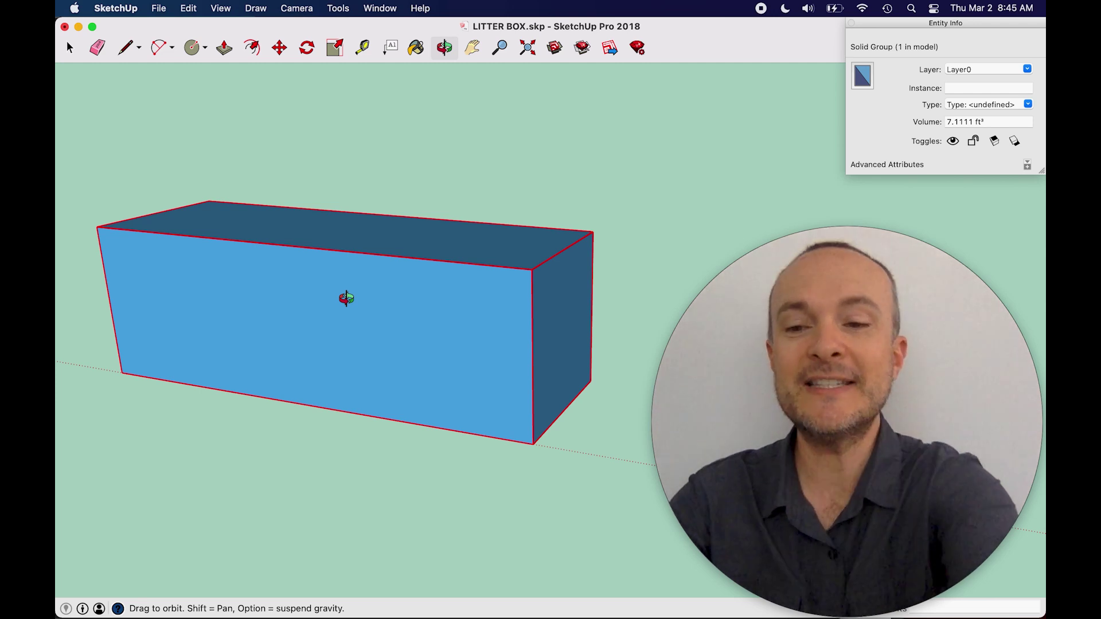
pyautogui.press('super+Tab')
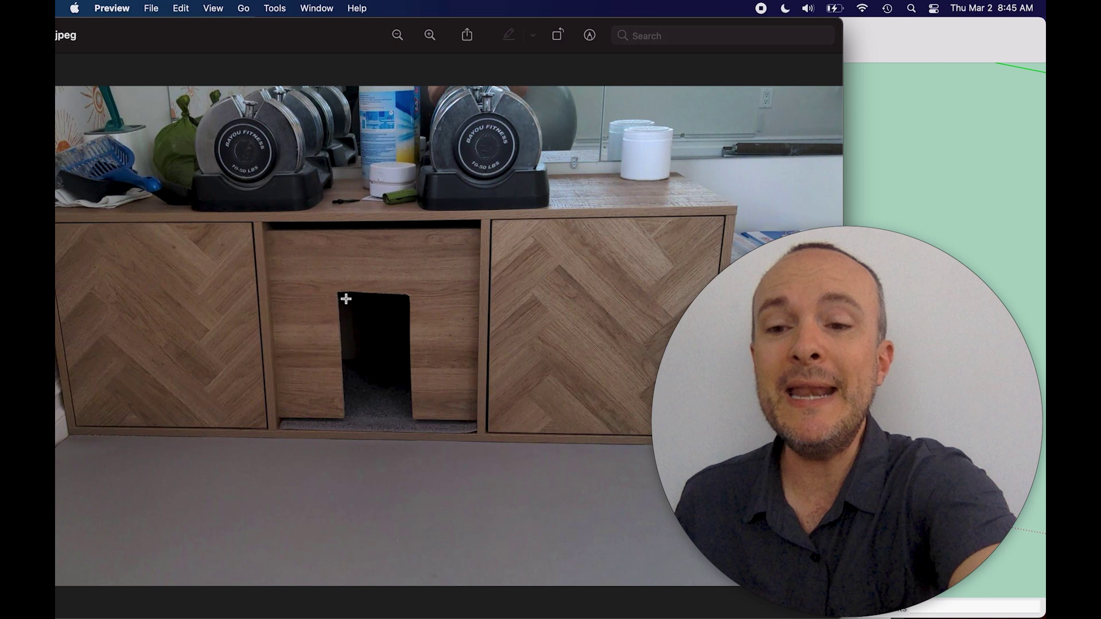
pyautogui.press('super+Tab')
pyautogui.press('super+Tab')
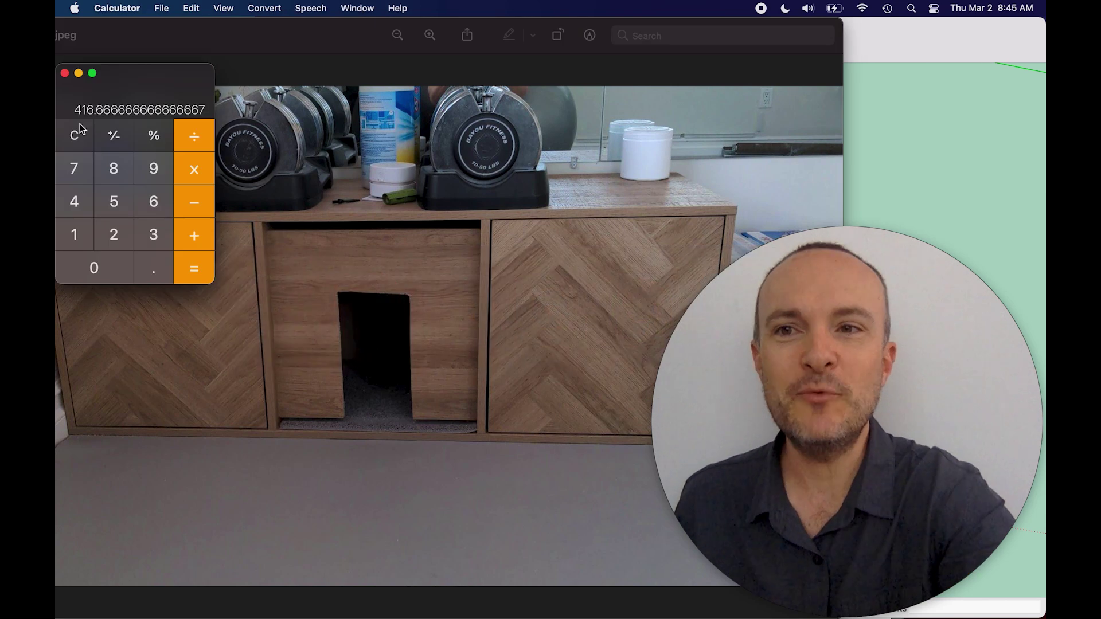
# Clear the calculator and enter the 0.12 airflow figure to get 7.2.
pyautogui.click(76, 135)
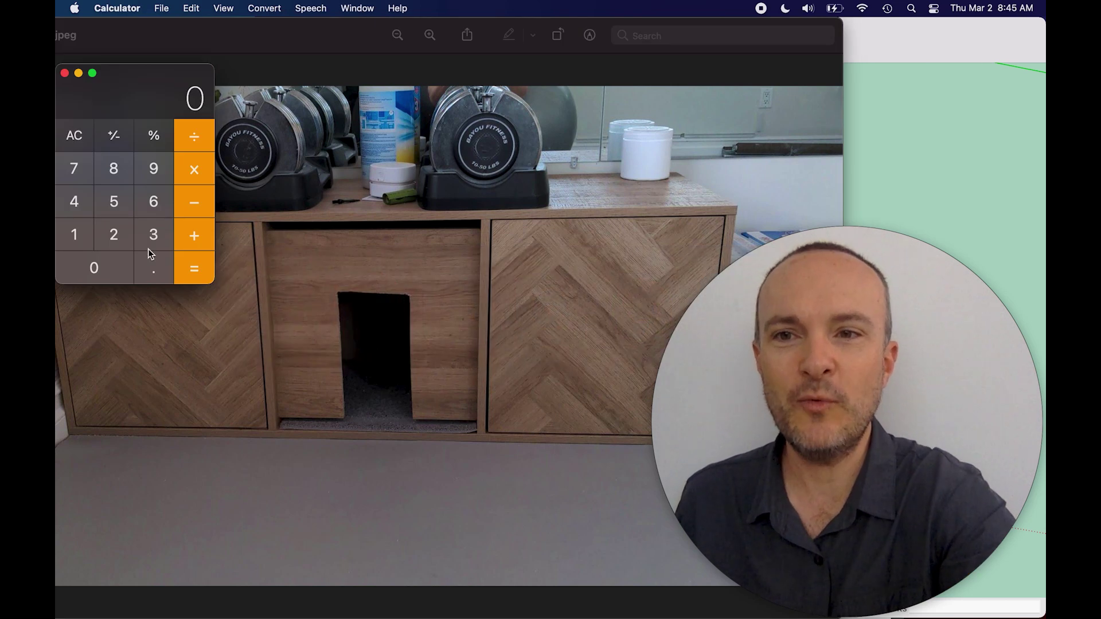
pyautogui.click(76, 236)
pyautogui.click(115, 235)
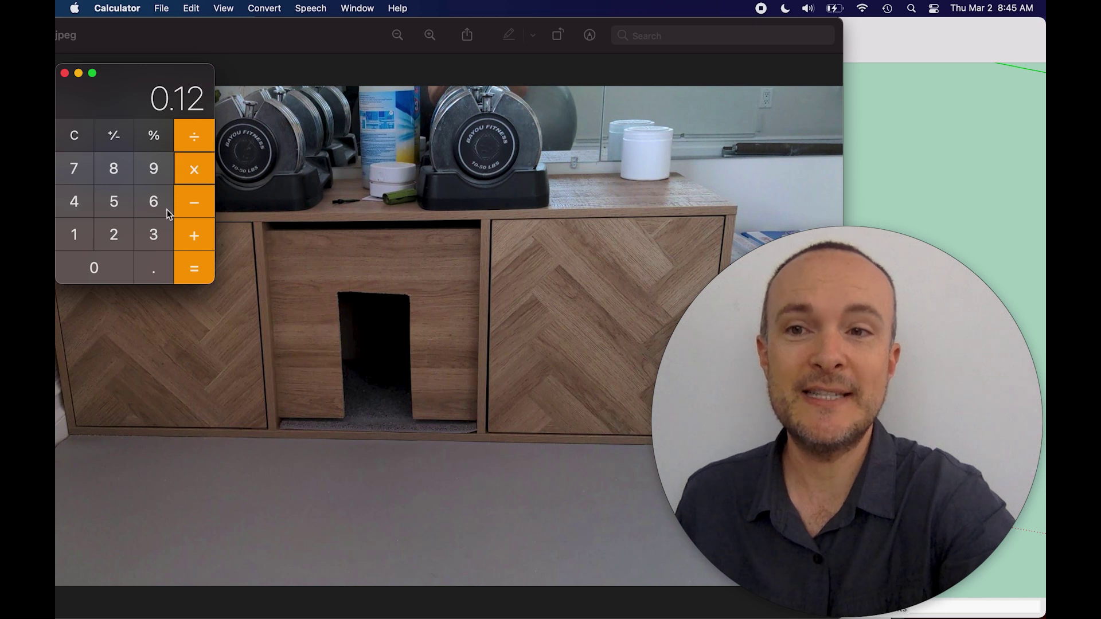
pyautogui.click(200, 270)
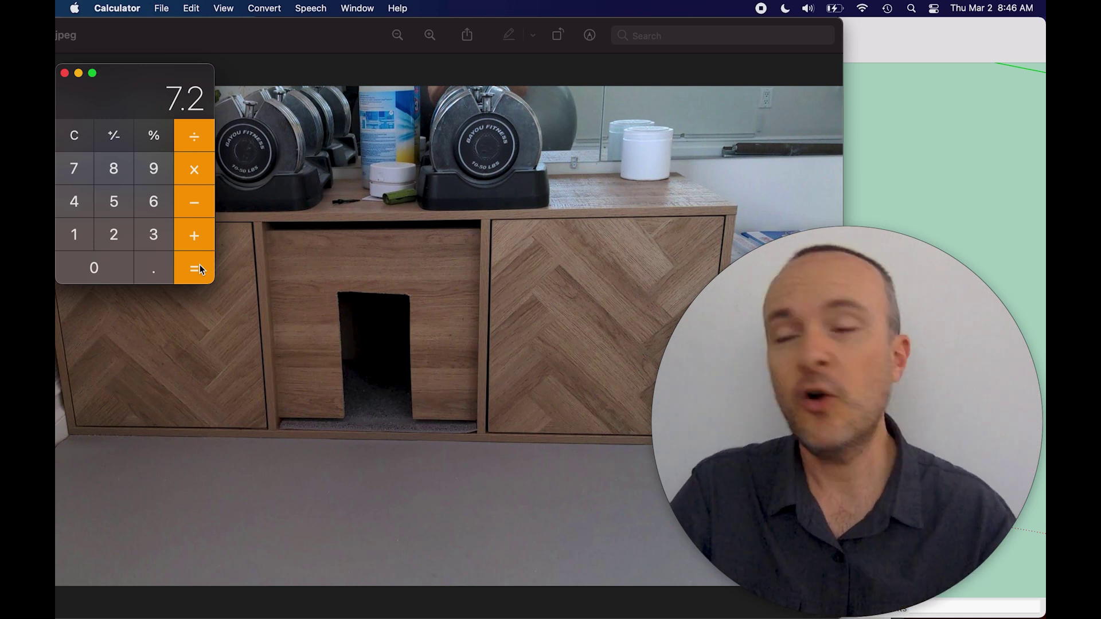
# Go to Chrome's Air Flow Conversion Calculator page showing 0.12 CFM through the 10.5 × 5.5 in duct.
pyautogui.press('super+Tab')
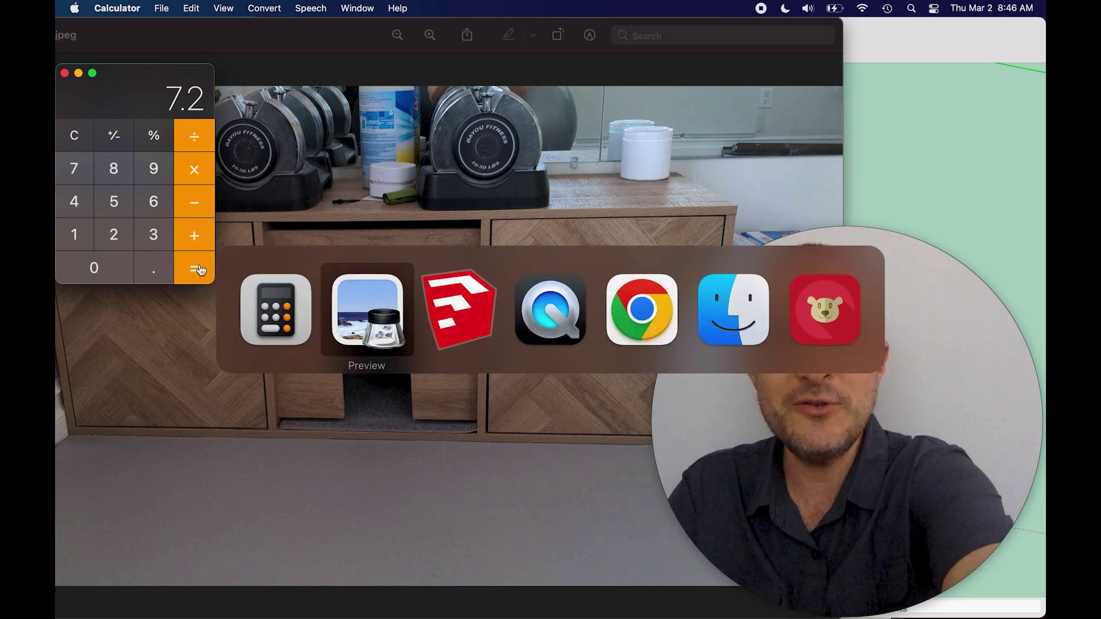
pyautogui.press('super+Tab')
pyautogui.press('super+Tab')
pyautogui.press('super+Tab')
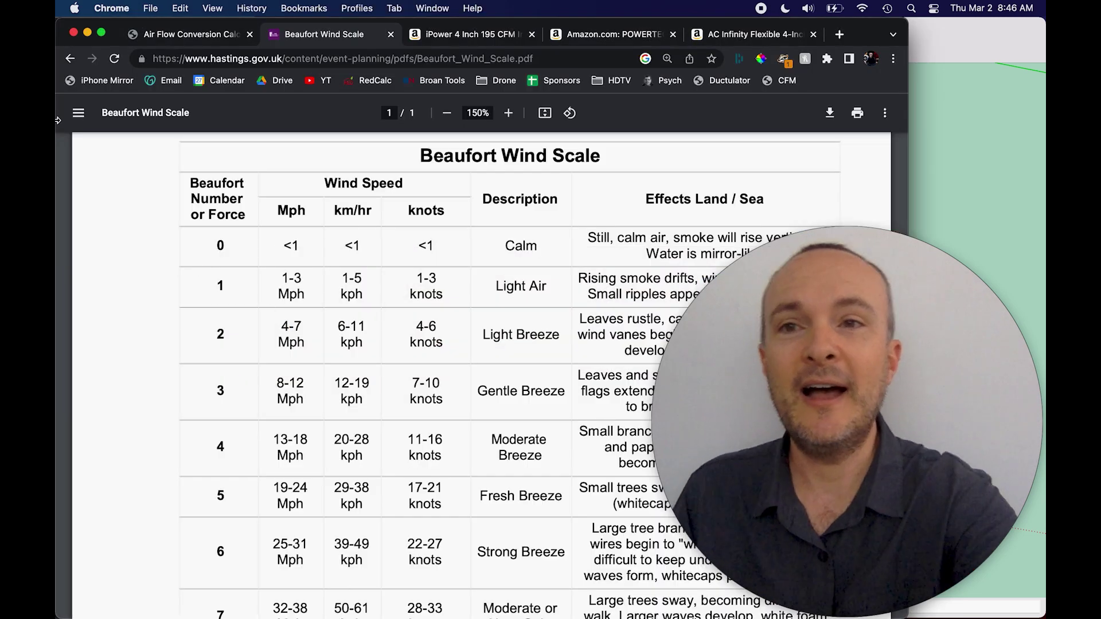
pyautogui.click(208, 37)
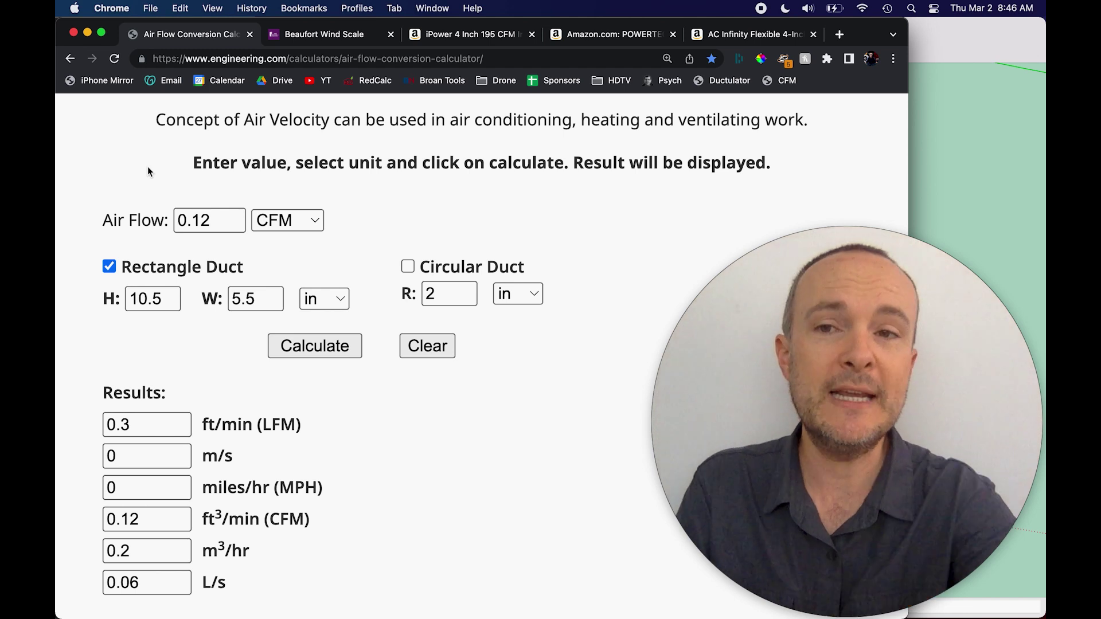
# Select the 0.12 Air Flow value, then bring the Preview cabinet photo forward.
pyautogui.doubleClick(218, 220)
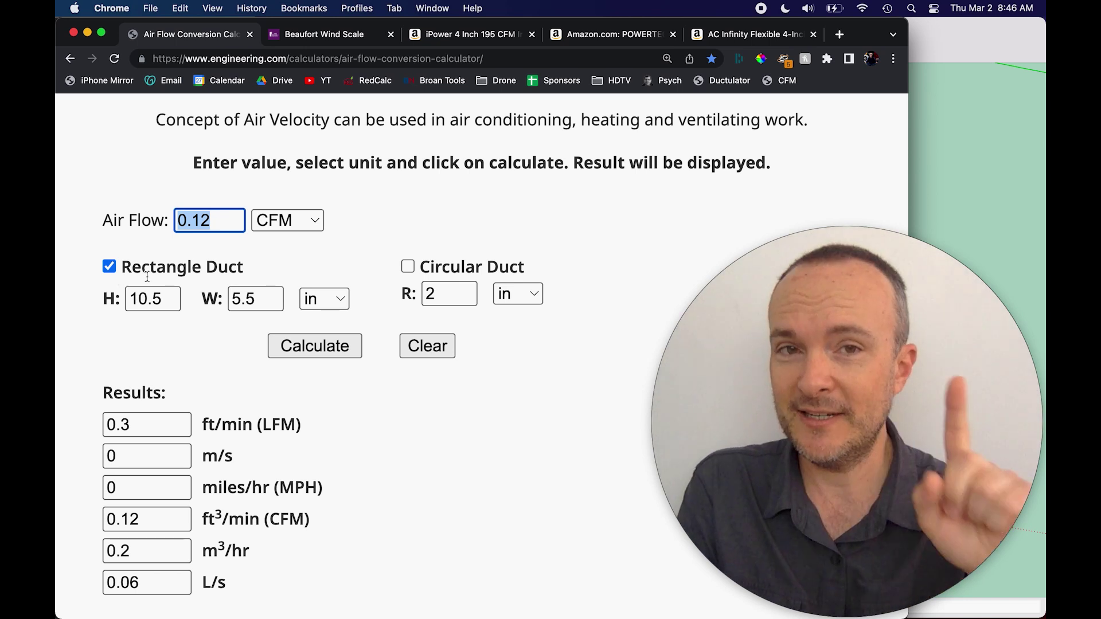
pyautogui.press('super+Tab')
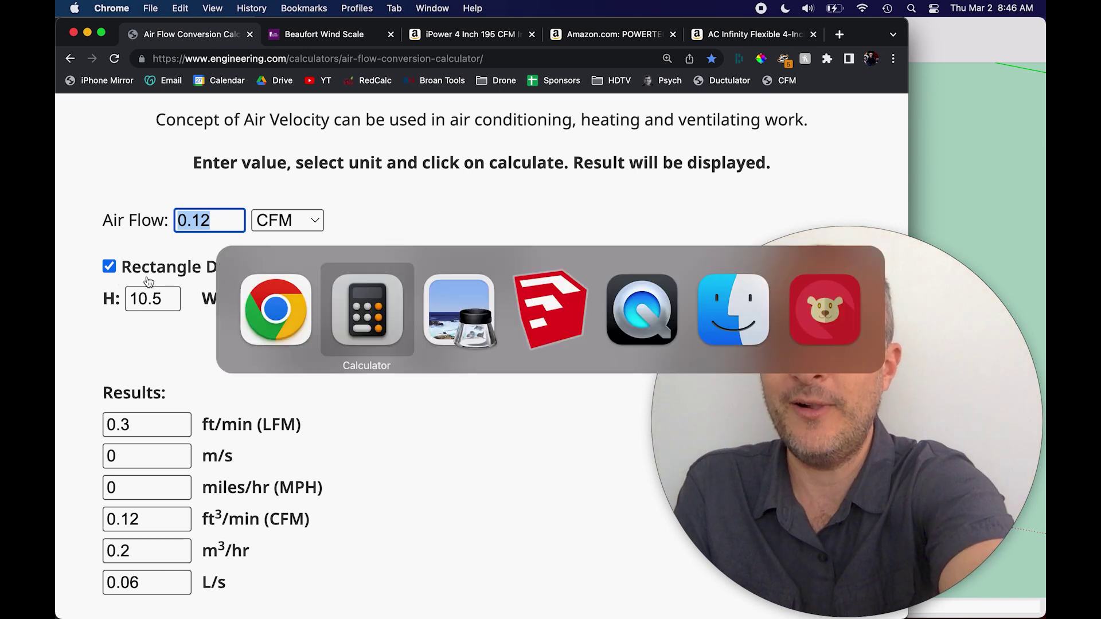
pyautogui.press('super+Tab')
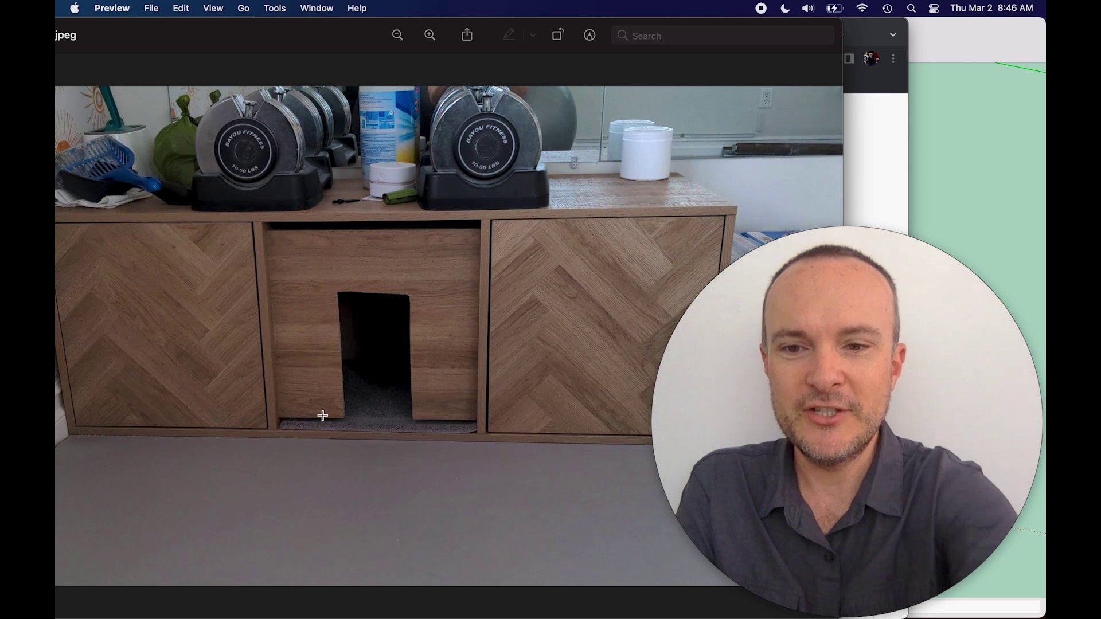
# Return from the cabinet photo to the Chrome airflow converter.
pyautogui.press('cmd+Tab')
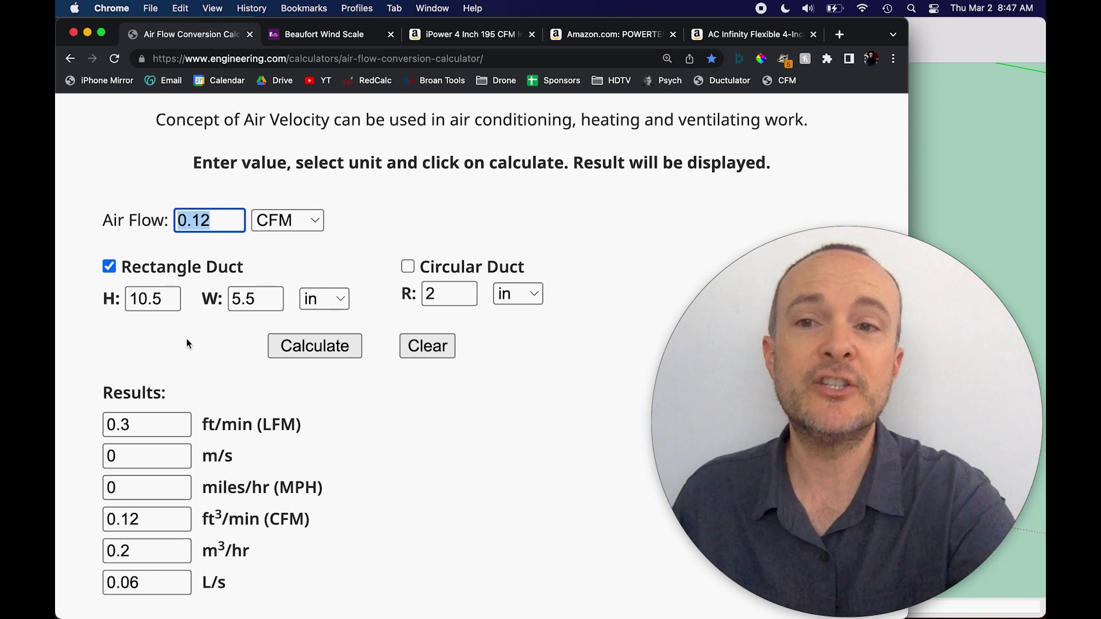
pyautogui.write('7.')
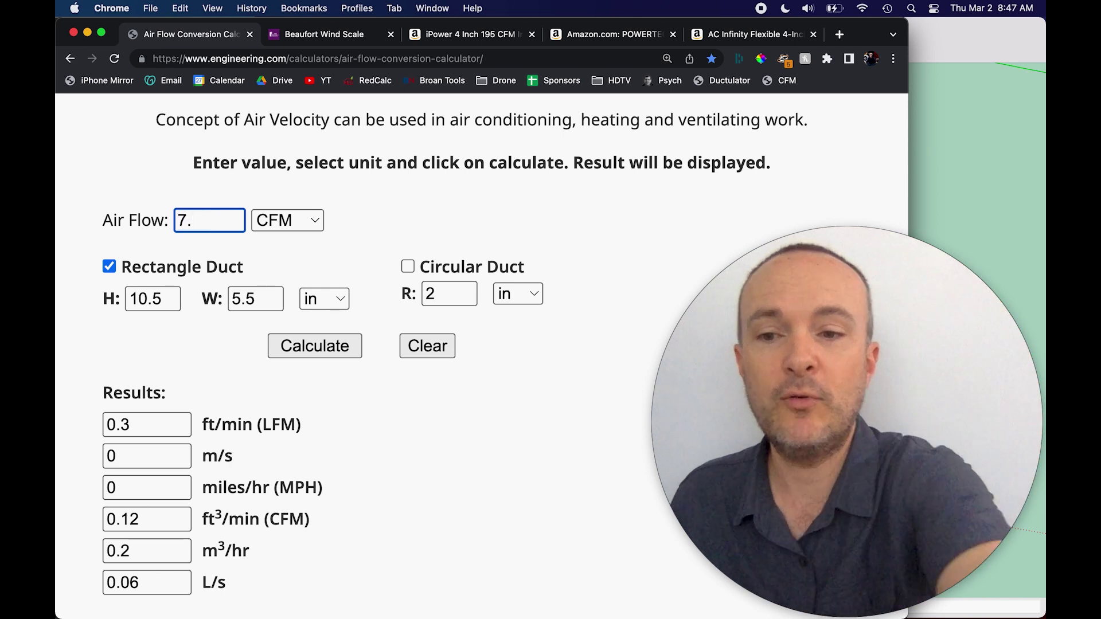
pyautogui.write('1')
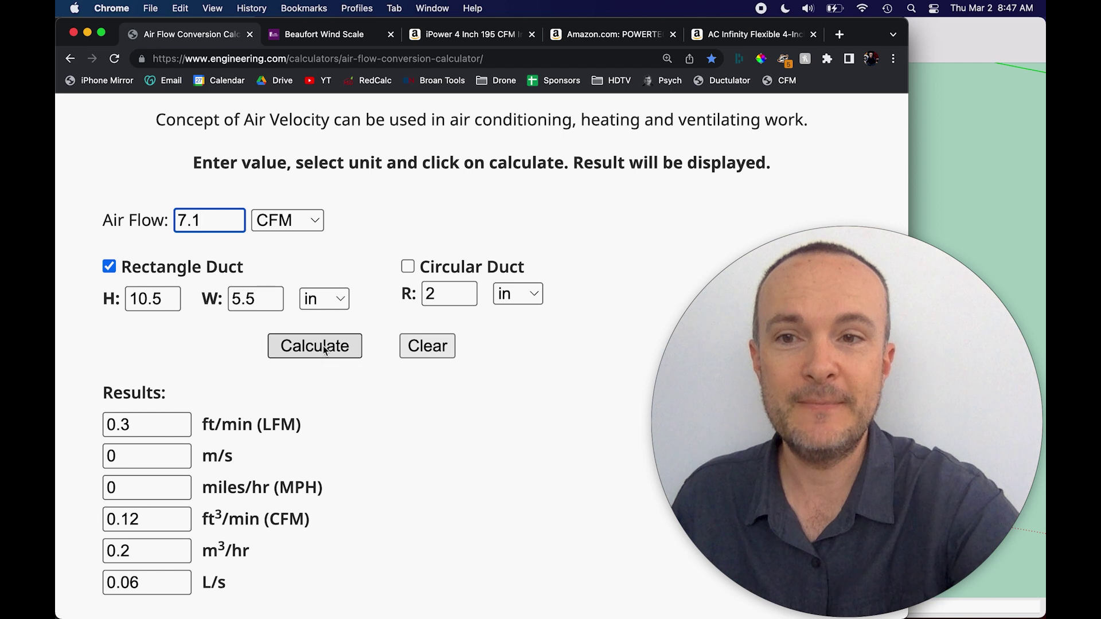
# Calculate duct speed for 7.1 CFM, then 35 CFM (87.27 ft/min), and highlight the 1 mph result.
pyautogui.click(325, 349)
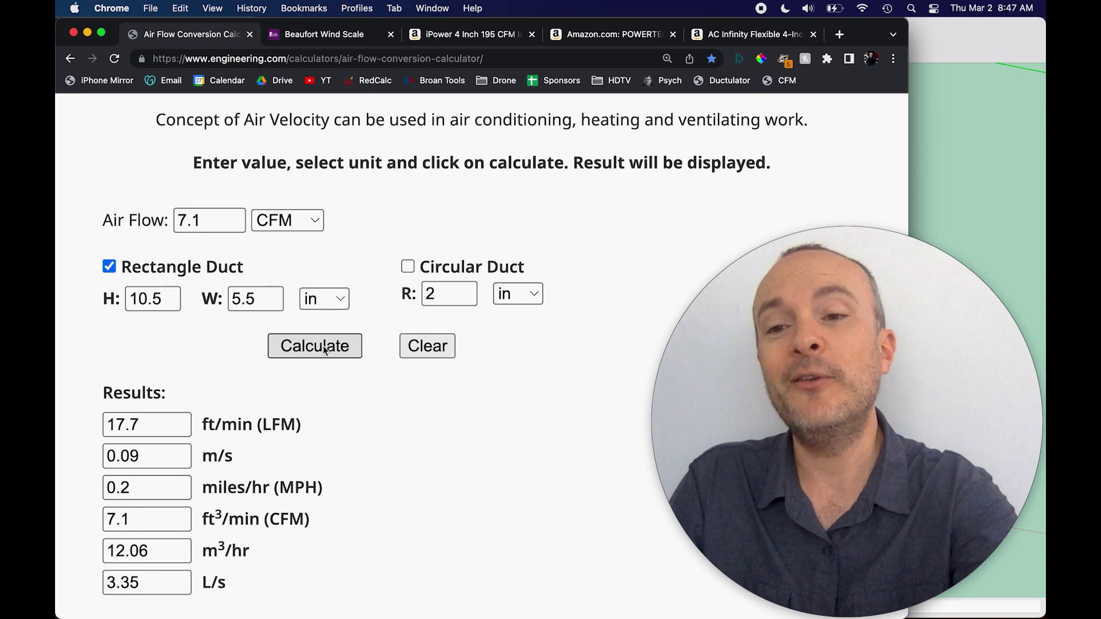
pyautogui.click(220, 216)
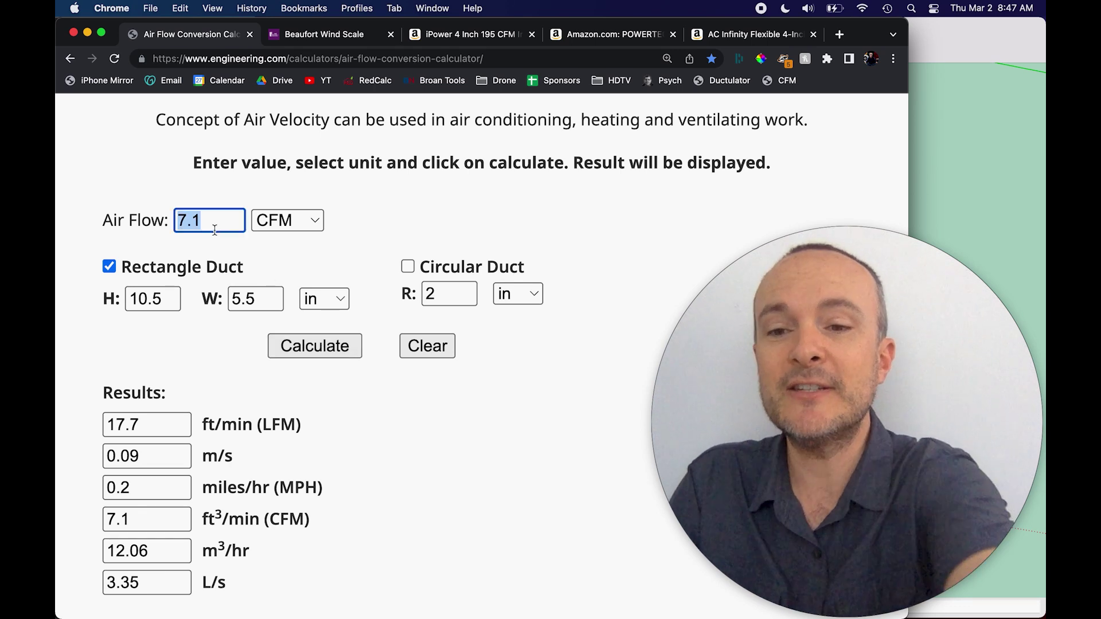
pyautogui.write('35')
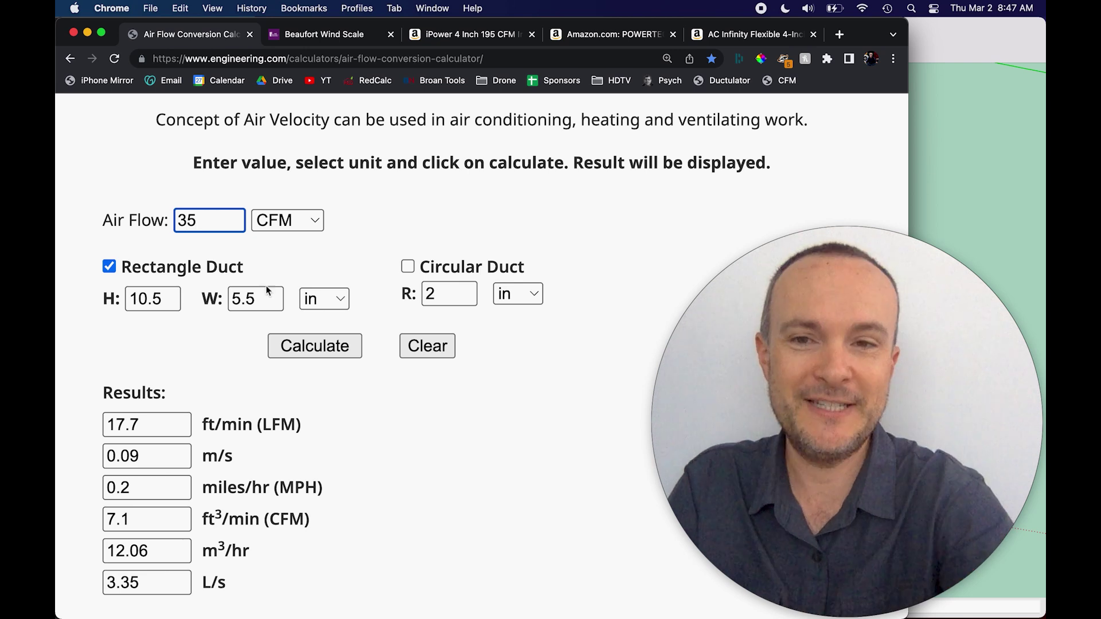
pyautogui.click(320, 345)
pyautogui.click(321, 346)
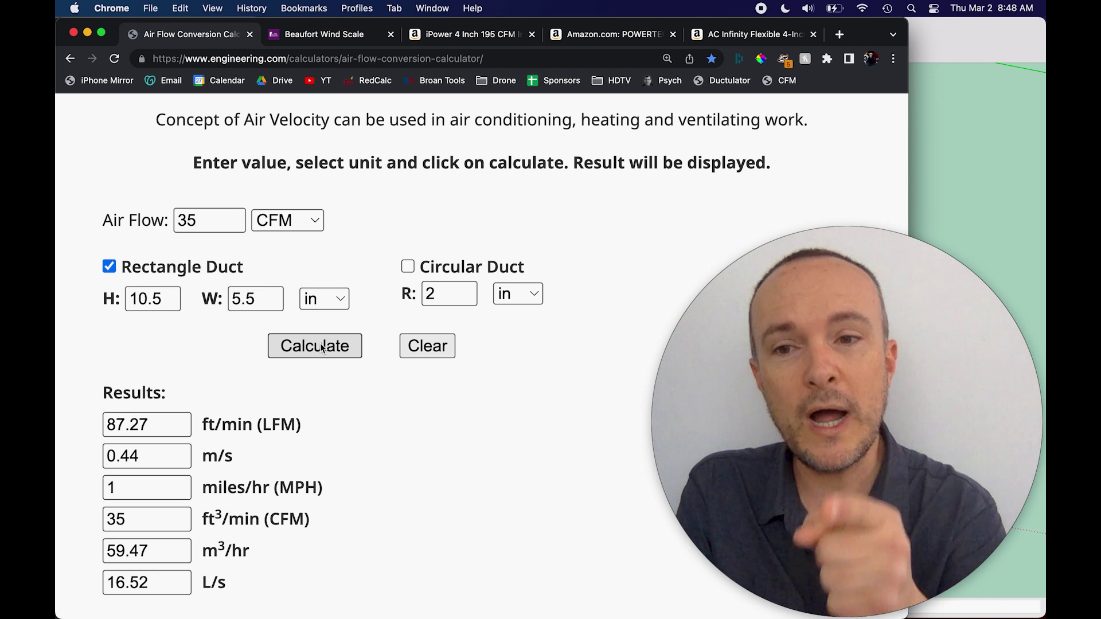
pyautogui.doubleClick(121, 487)
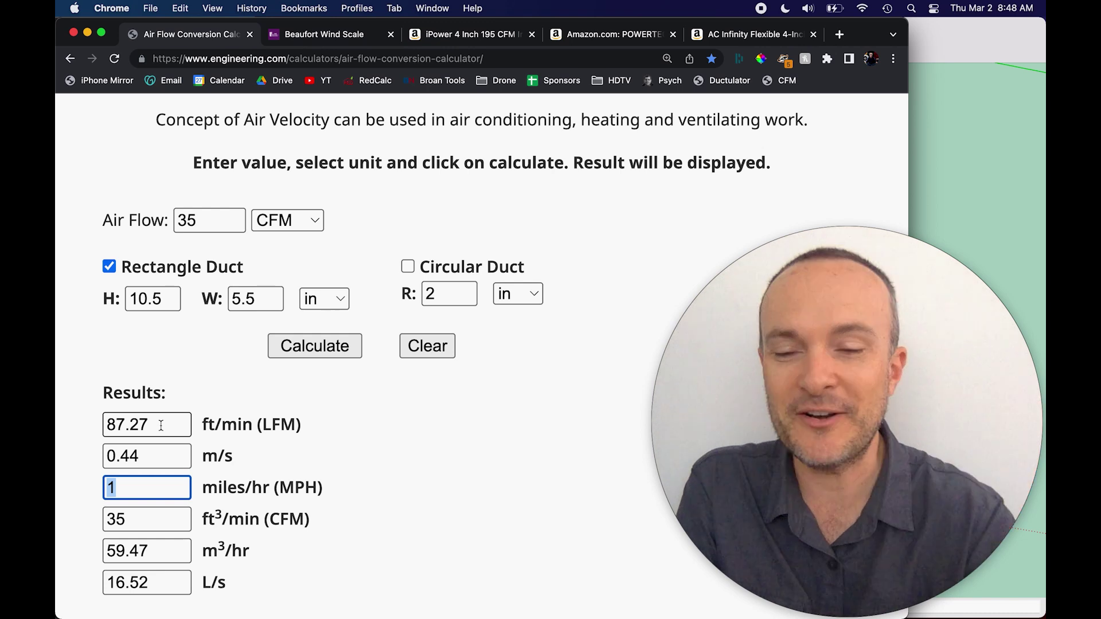
# Open the Beaufort Wind Scale PDF tab to view its wind speed table.
pyautogui.click(325, 34)
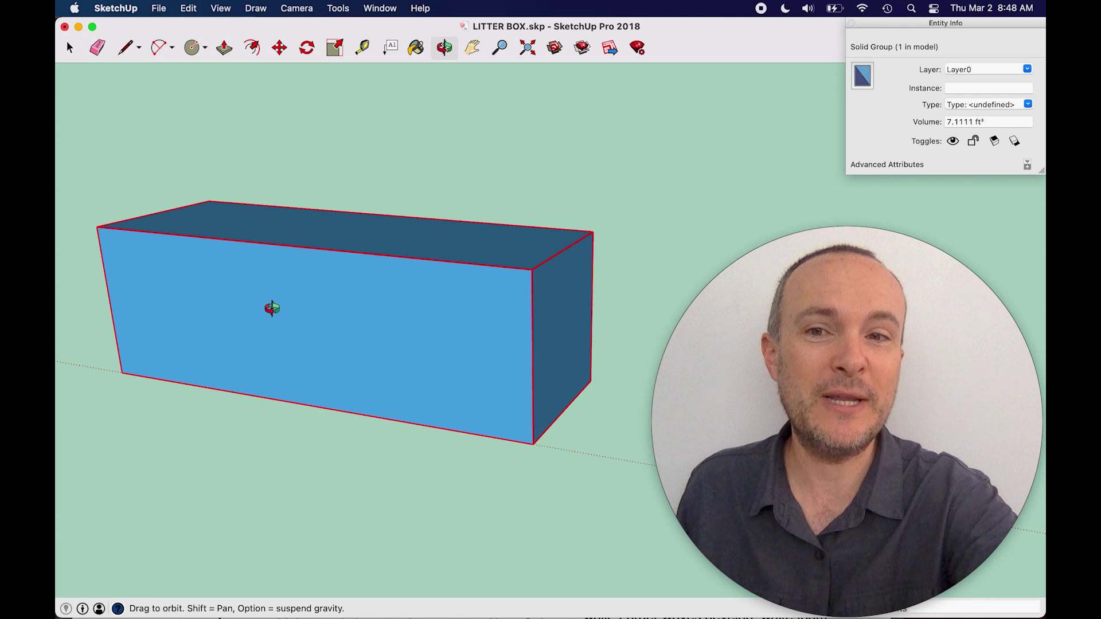
pyautogui.moveTo(284, 311); pyautogui.dragTo(625, 370)
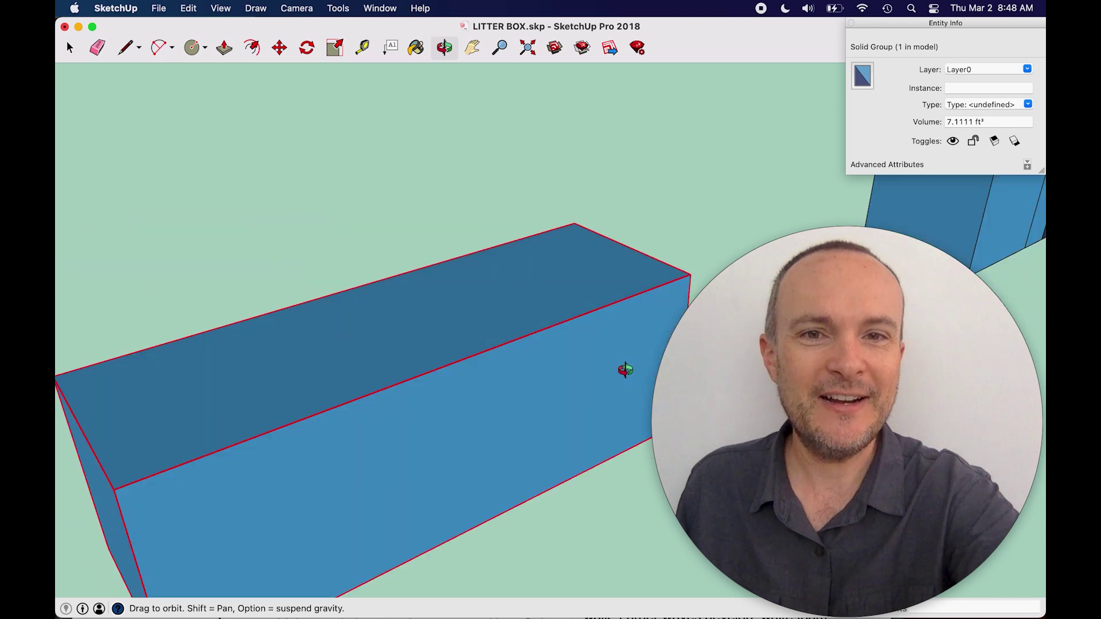
pyautogui.scroll(-3, 484, 417)
pyautogui.scroll(-2, 483, 416)
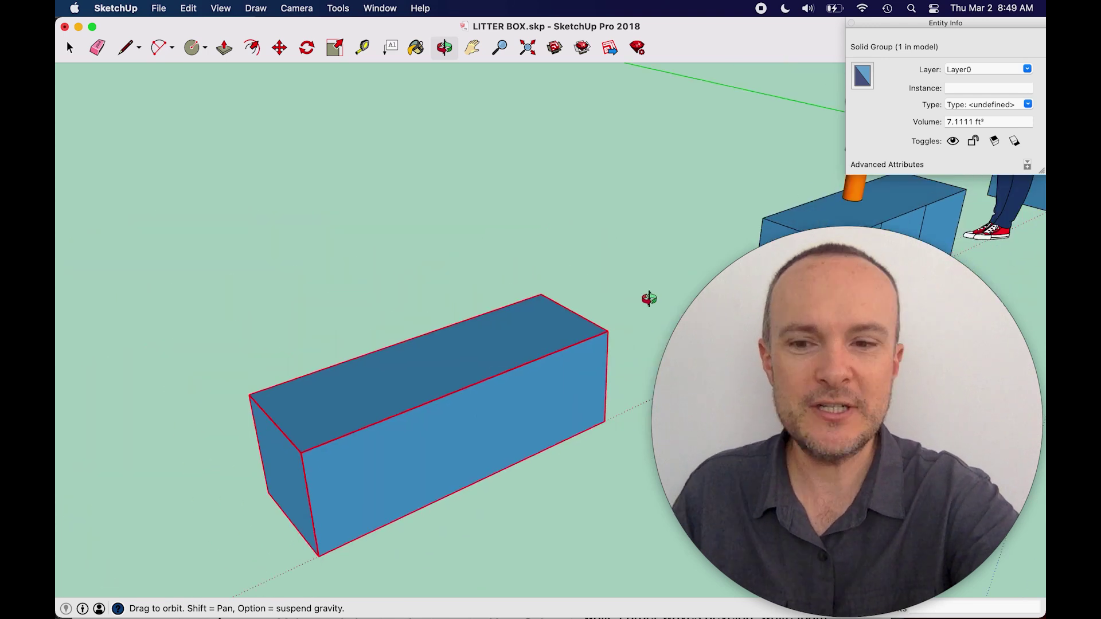
pyautogui.keyDown('shift'); pyautogui.moveTo(646, 298); pyautogui.dragTo(354, 347); pyautogui.keyUp('shift')
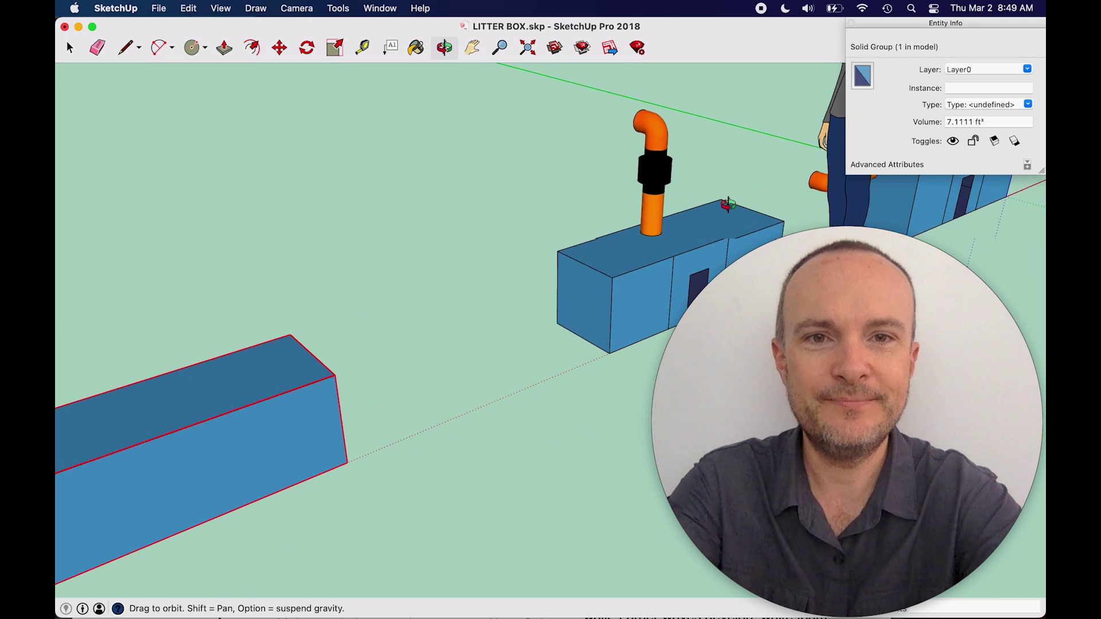
pyautogui.scroll(5, 727, 205)
pyautogui.scroll(-3, 582, 238)
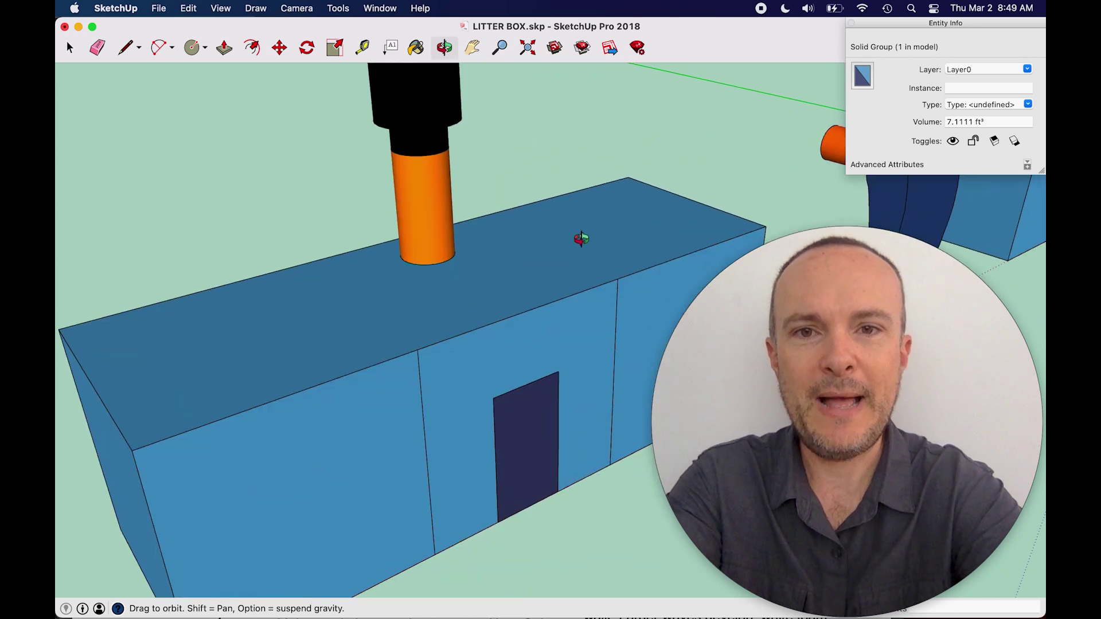
pyautogui.scroll(-3, 509, 339)
pyautogui.moveTo(511, 342)
pyautogui.mouseDown()
pyautogui.moveTo(402, 361)
pyautogui.moveTo(401, 444)
pyautogui.mouseUp()
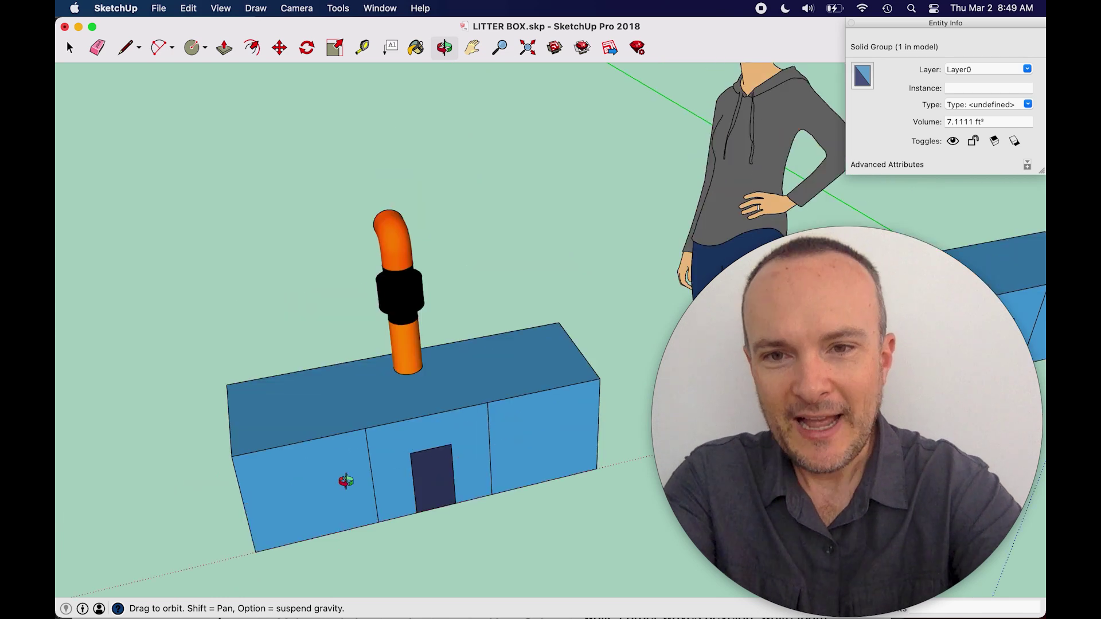
pyautogui.scroll(2, 345, 481)
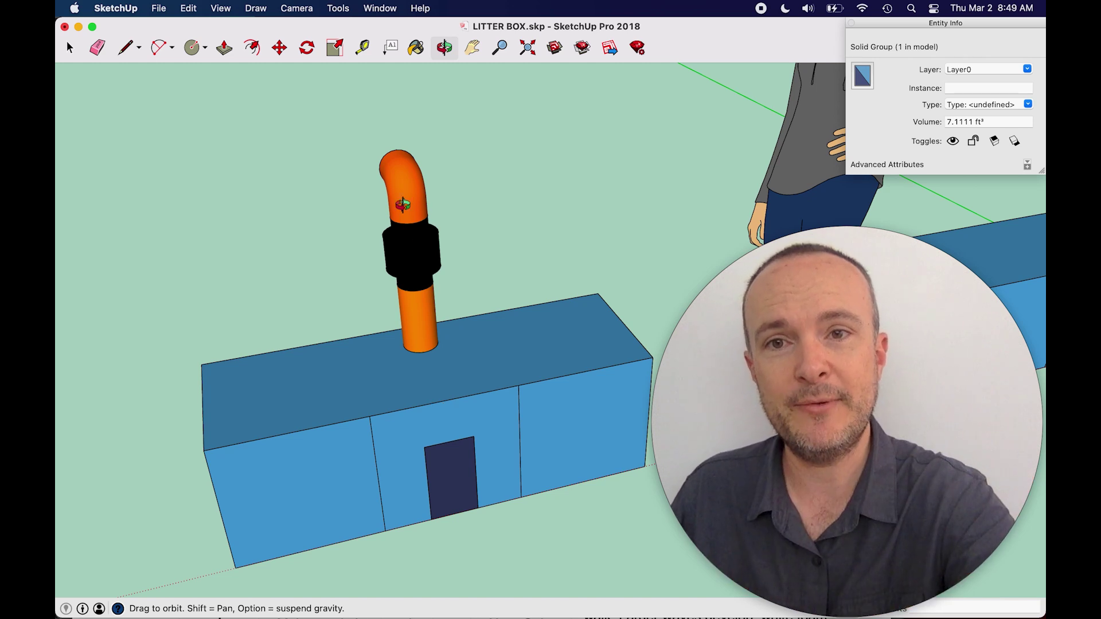
pyautogui.moveTo(401, 203); pyautogui.dragTo(467, 206)
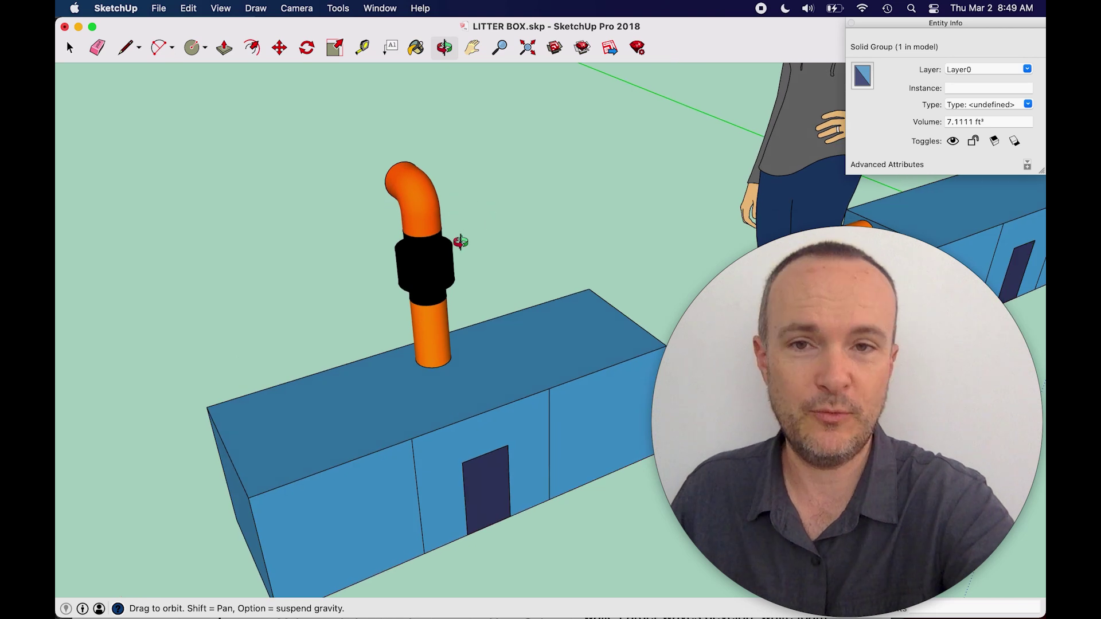
pyautogui.moveTo(439, 262); pyautogui.dragTo(405, 262)
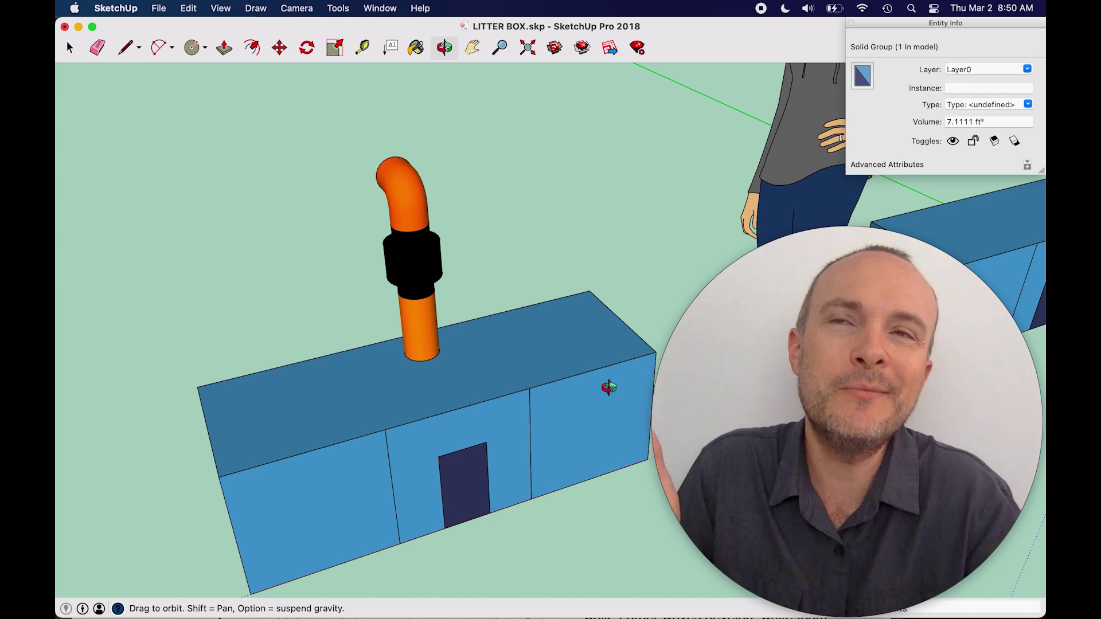
pyautogui.moveTo(608, 388); pyautogui.dragTo(278, 492)
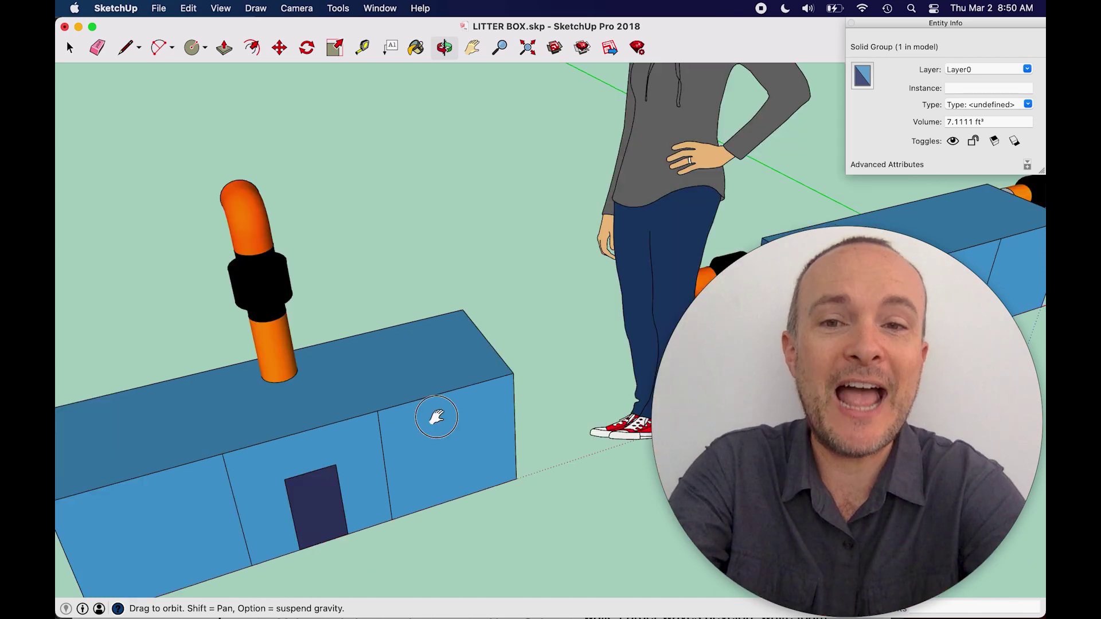
pyautogui.moveTo(474, 405); pyautogui.dragTo(184, 487)
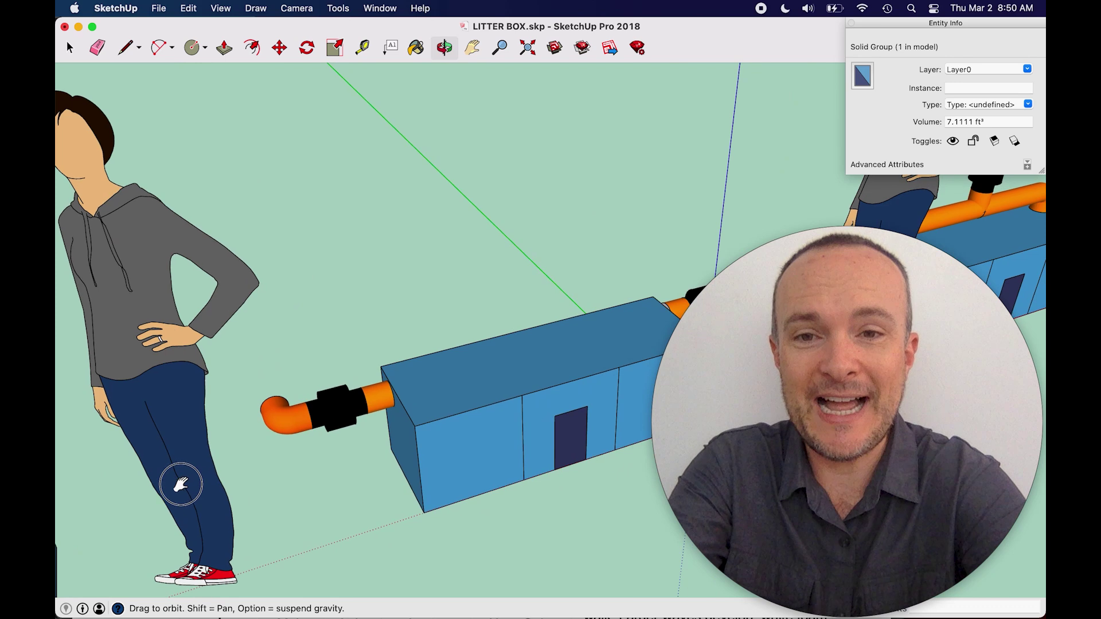
pyautogui.moveTo(374, 411); pyautogui.dragTo(152, 417)
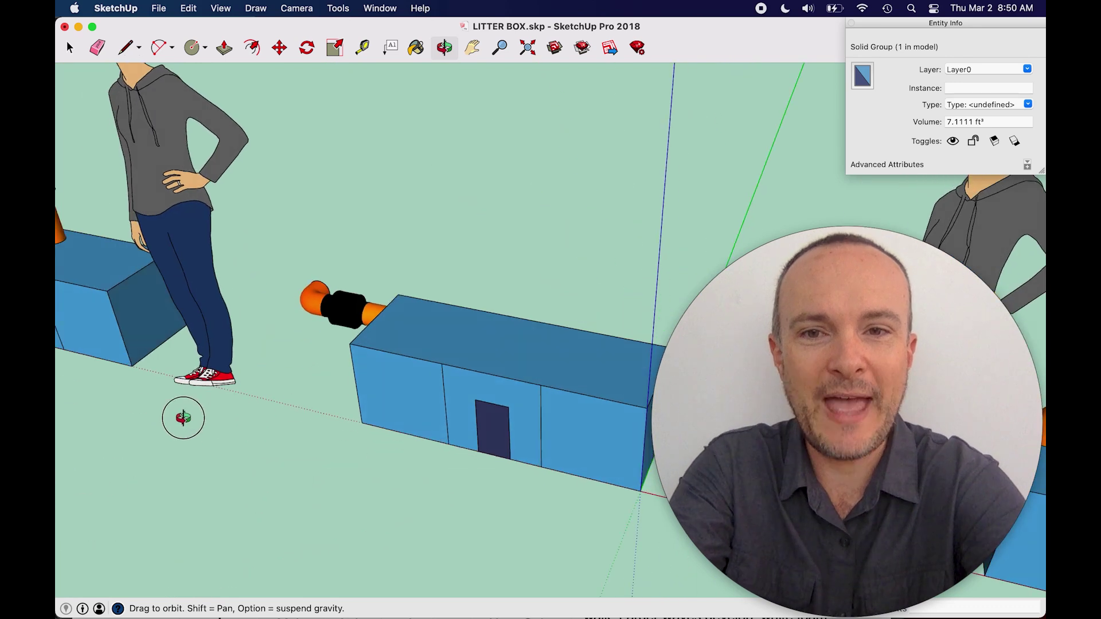
pyautogui.keyDown('shift'); pyautogui.moveTo(472, 389); pyautogui.dragTo(329, 386); pyautogui.keyUp('shift')
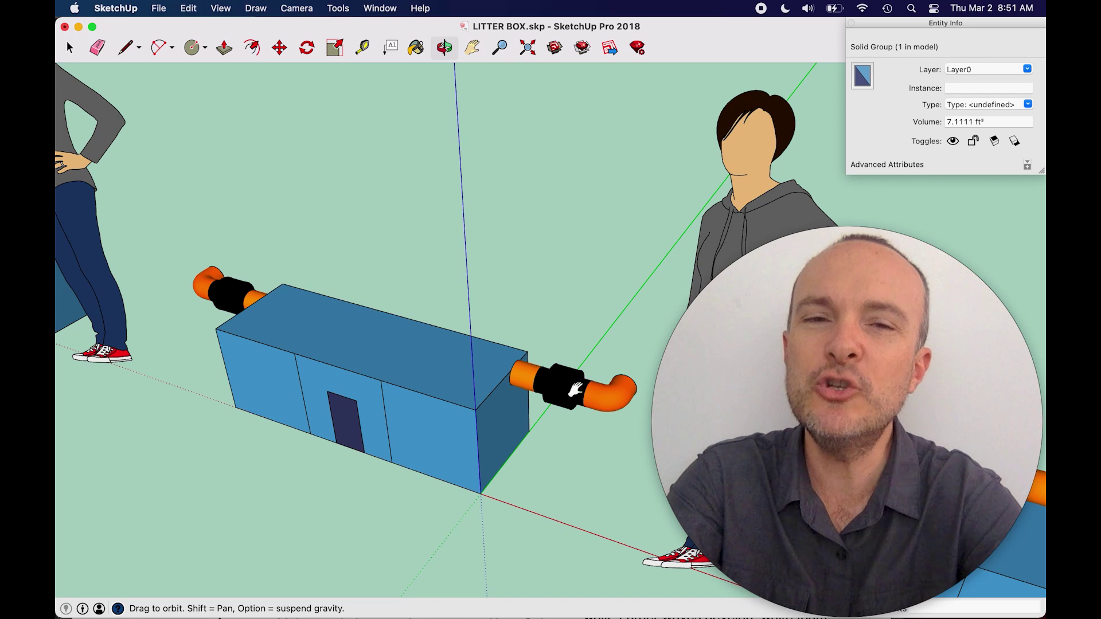
pyautogui.moveTo(575, 389)
pyautogui.mouseDown()
pyautogui.moveTo(370, 362)
pyautogui.moveTo(115, 243)
pyautogui.mouseUp()
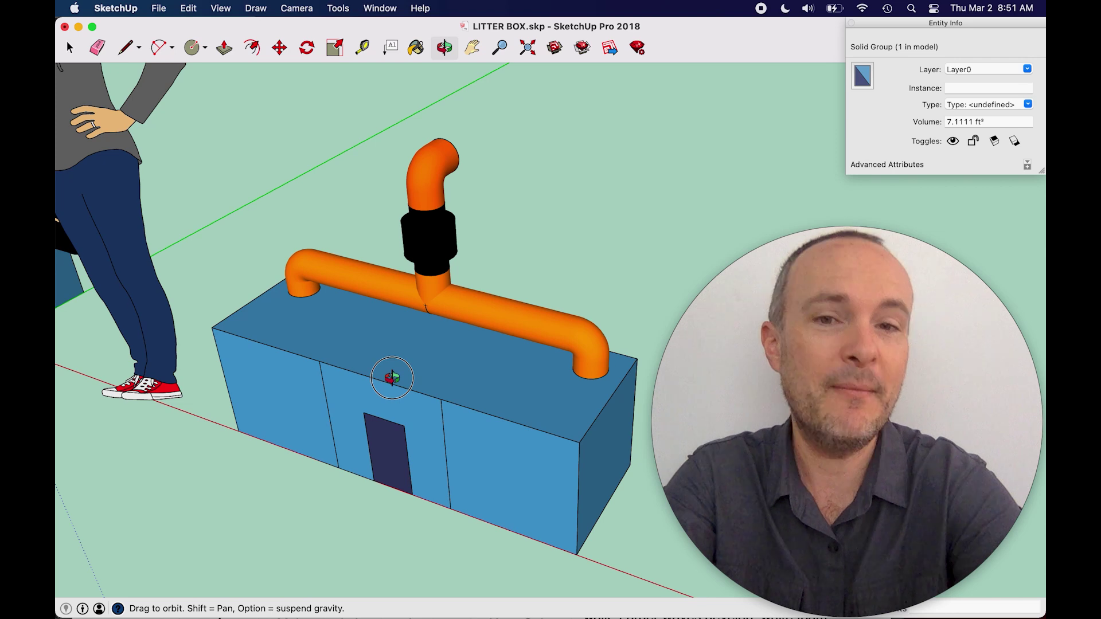
pyautogui.moveTo(392, 378); pyautogui.dragTo(408, 343)
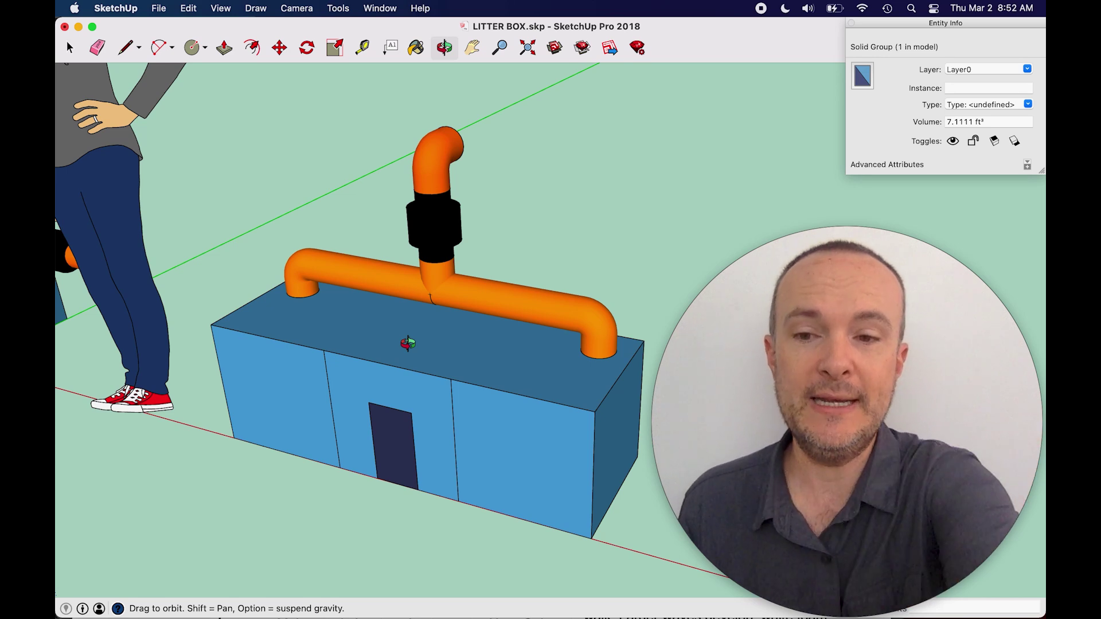
# In Chrome, view the iPower 4-inch 195 CFM fan page, then the POWERTEC 70107V T-fitting ($11.89).
pyautogui.press('super+Tab')
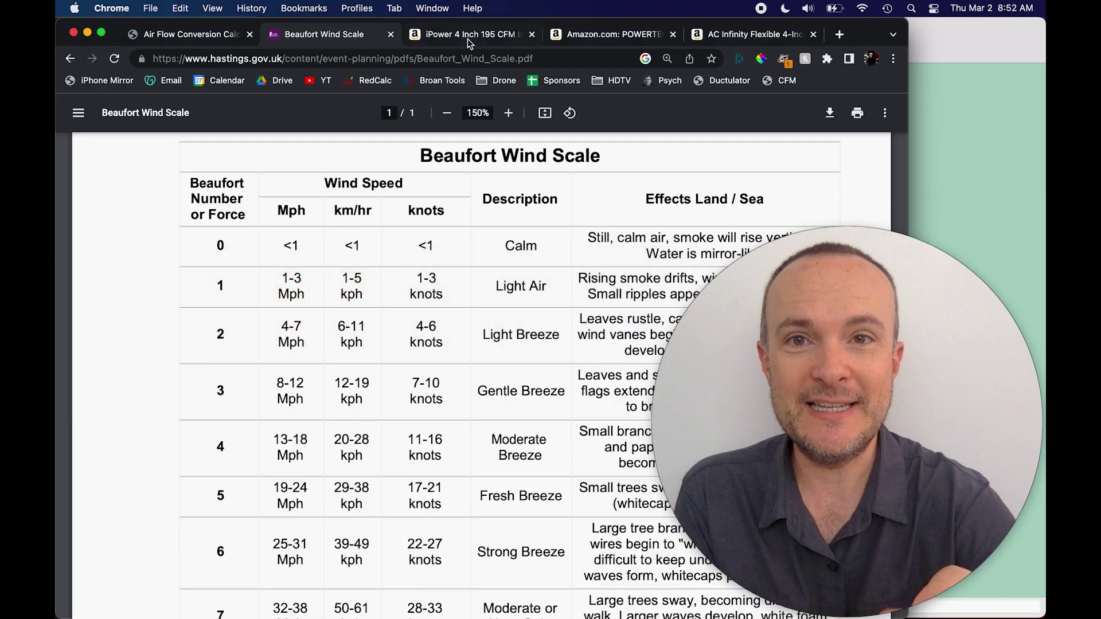
pyautogui.click(467, 39)
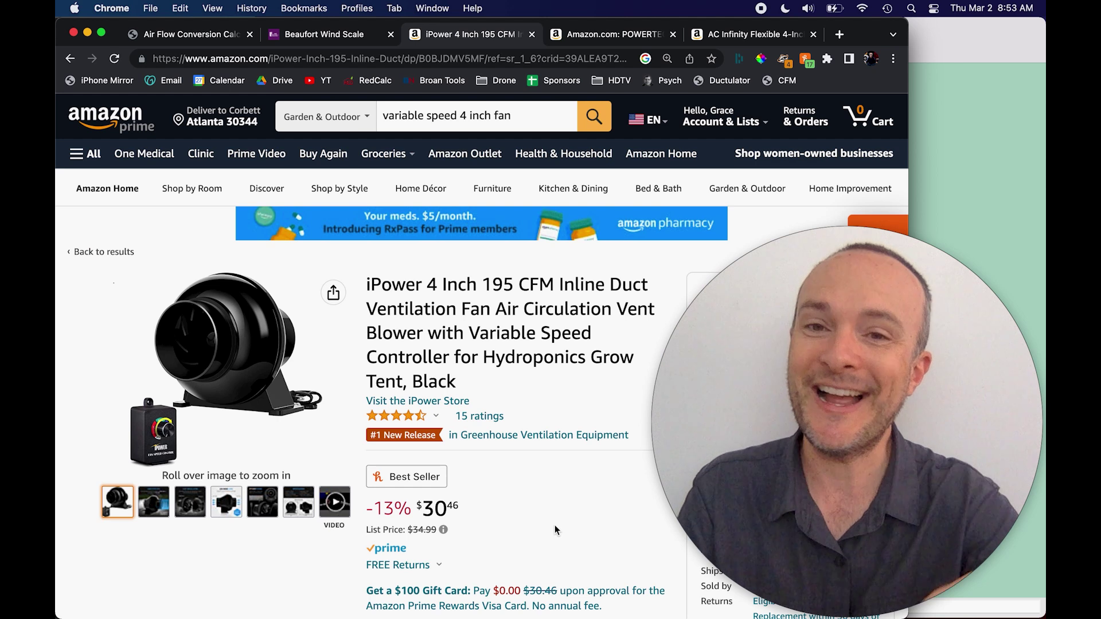
pyautogui.click(610, 39)
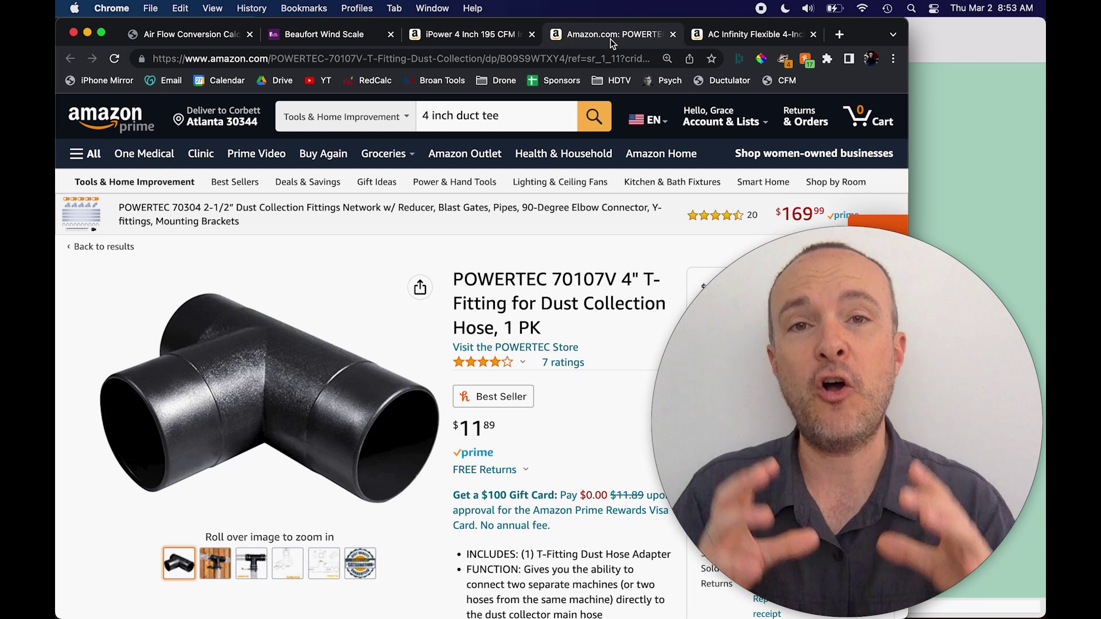
# Show the AC Infinity 8-foot flexible 4-inch aluminum ducting page, priced $13.99.
pyautogui.click(766, 41)
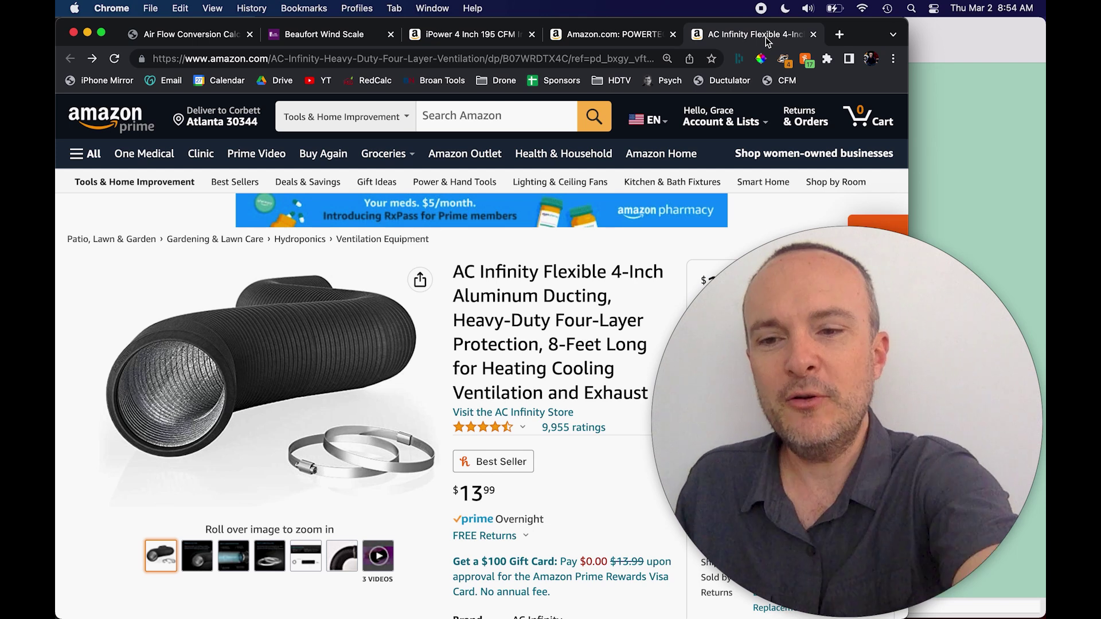
# Return to SketchUp to view the litter-box model with its tee-joined exhaust pipes.
pyautogui.press('super+Tab')
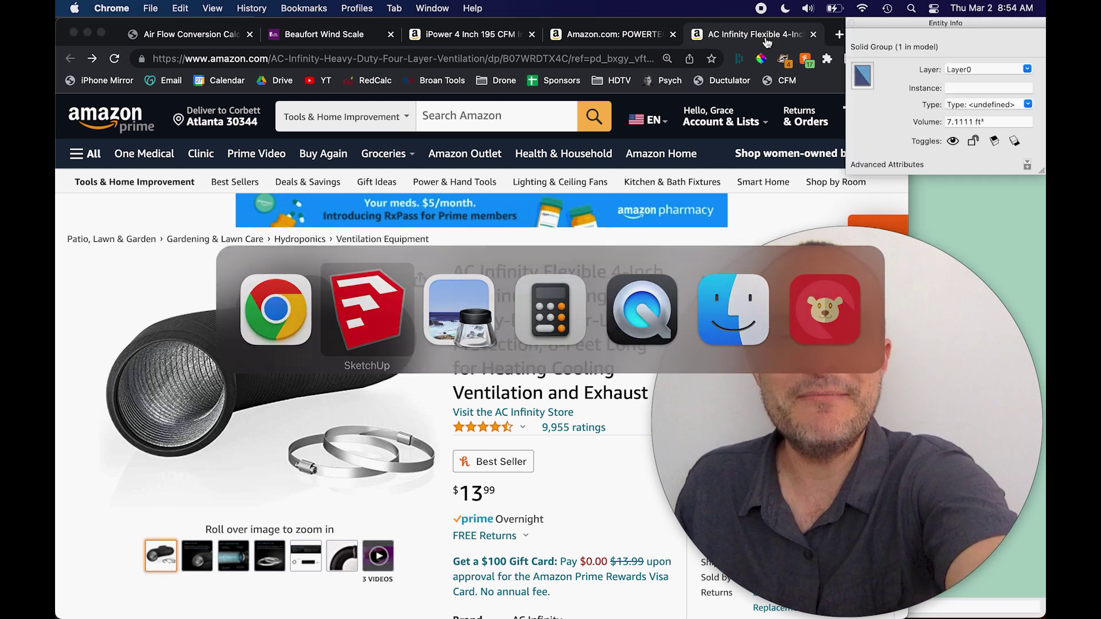